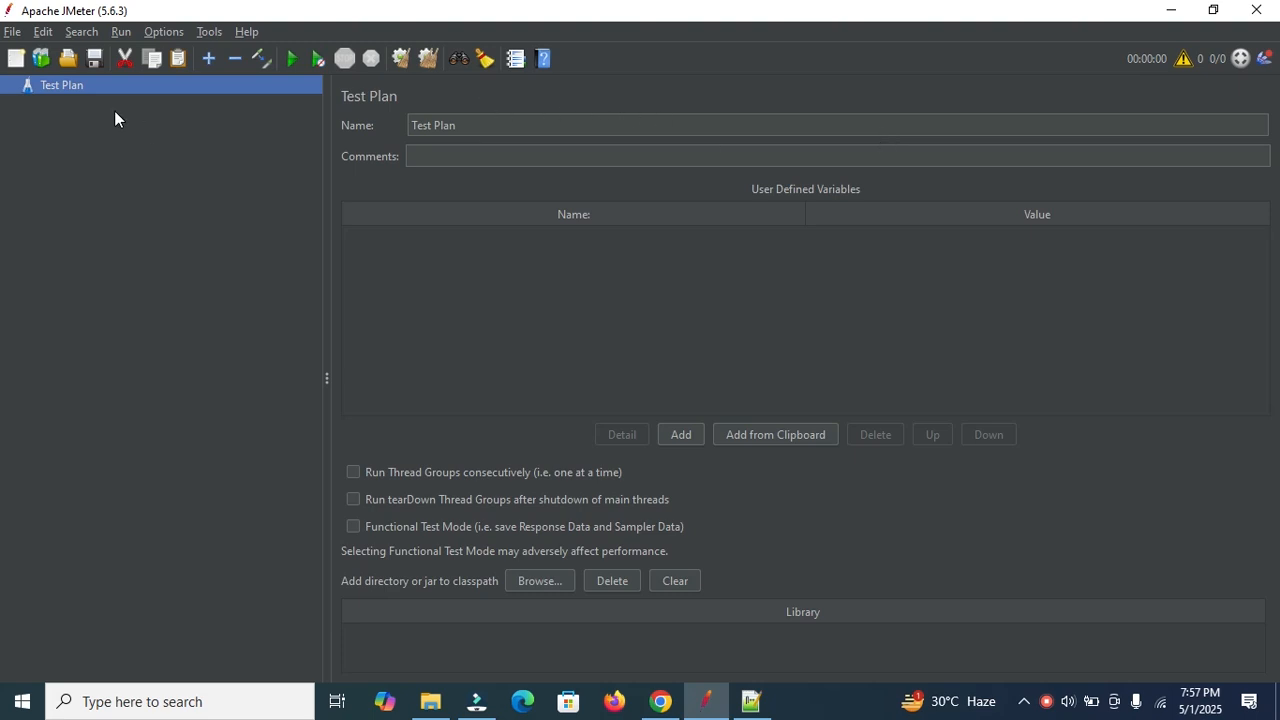
left_click(758, 704)
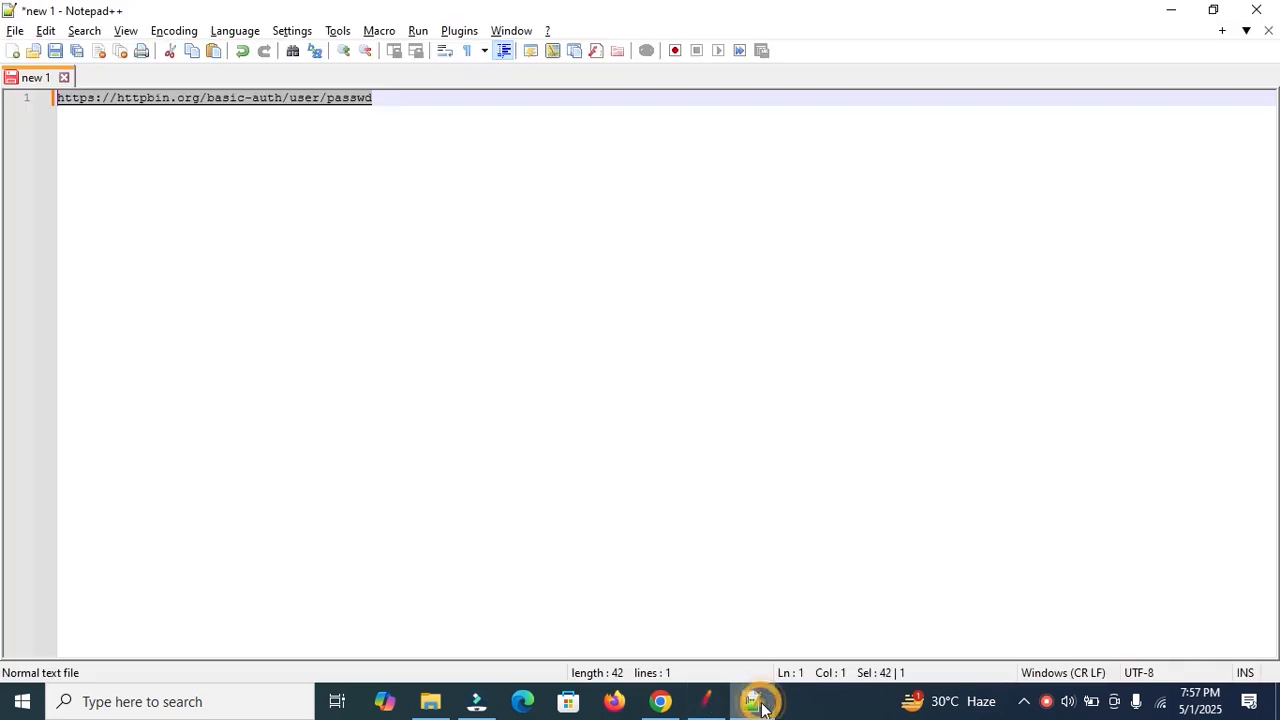
left_click_drag(414, 98, 34, 88)
key("ctrl+c")
left_click(660, 701)
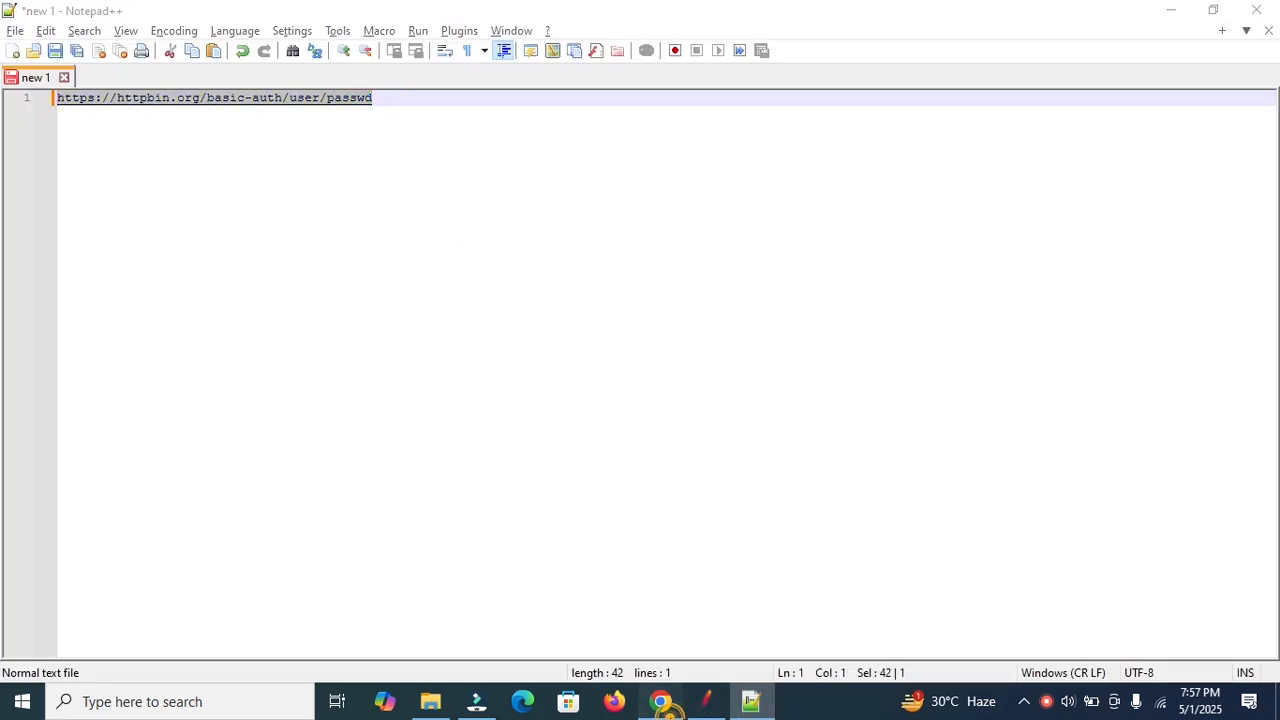
Load the httpbin basic-auth URL in Chrome, reloading until the username/password sign-in prompt appears.
key("ctrl+v")
key("Return")
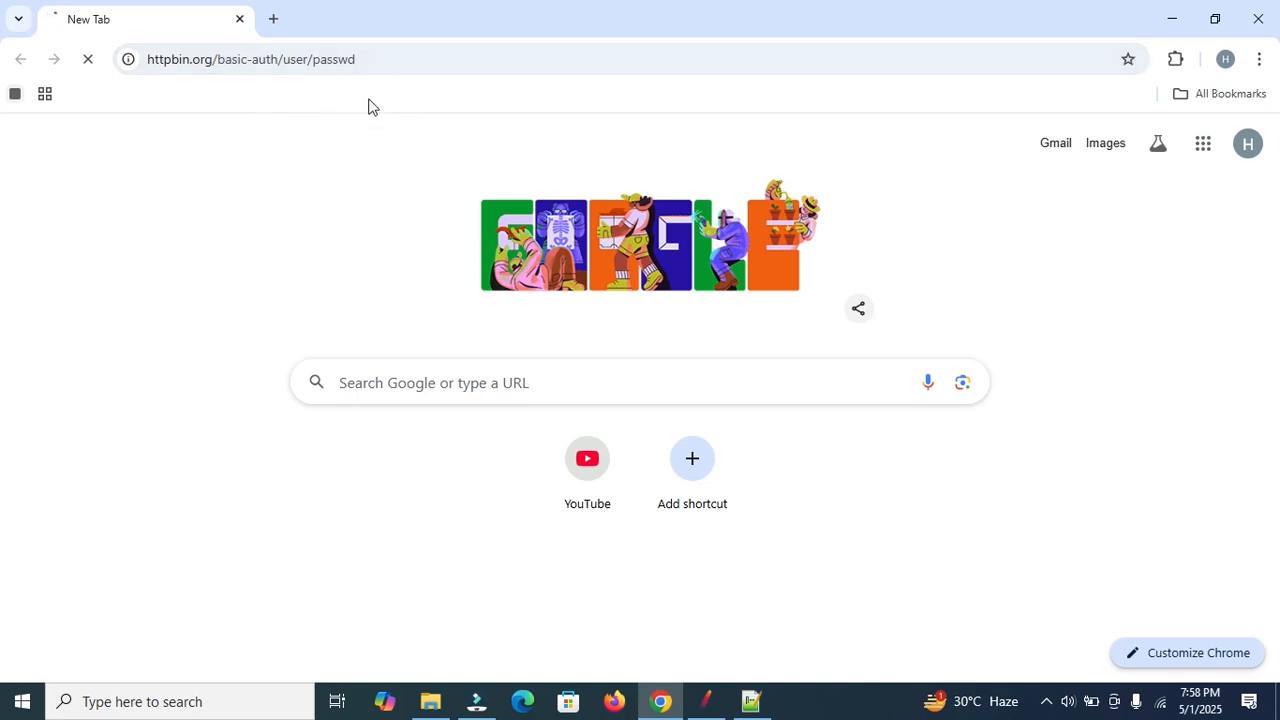
left_click(434, 56)
key("Return")
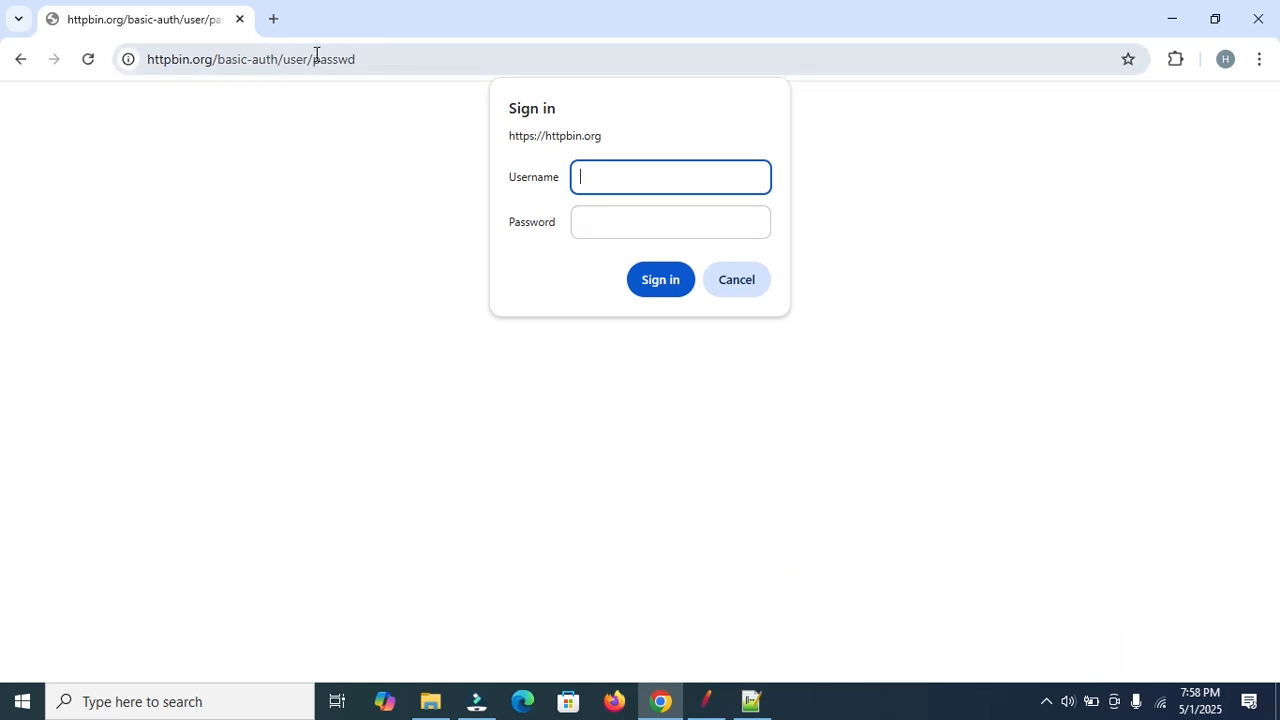
Add a Thread Group to the JMeter Test Plan.
left_click(705, 701)
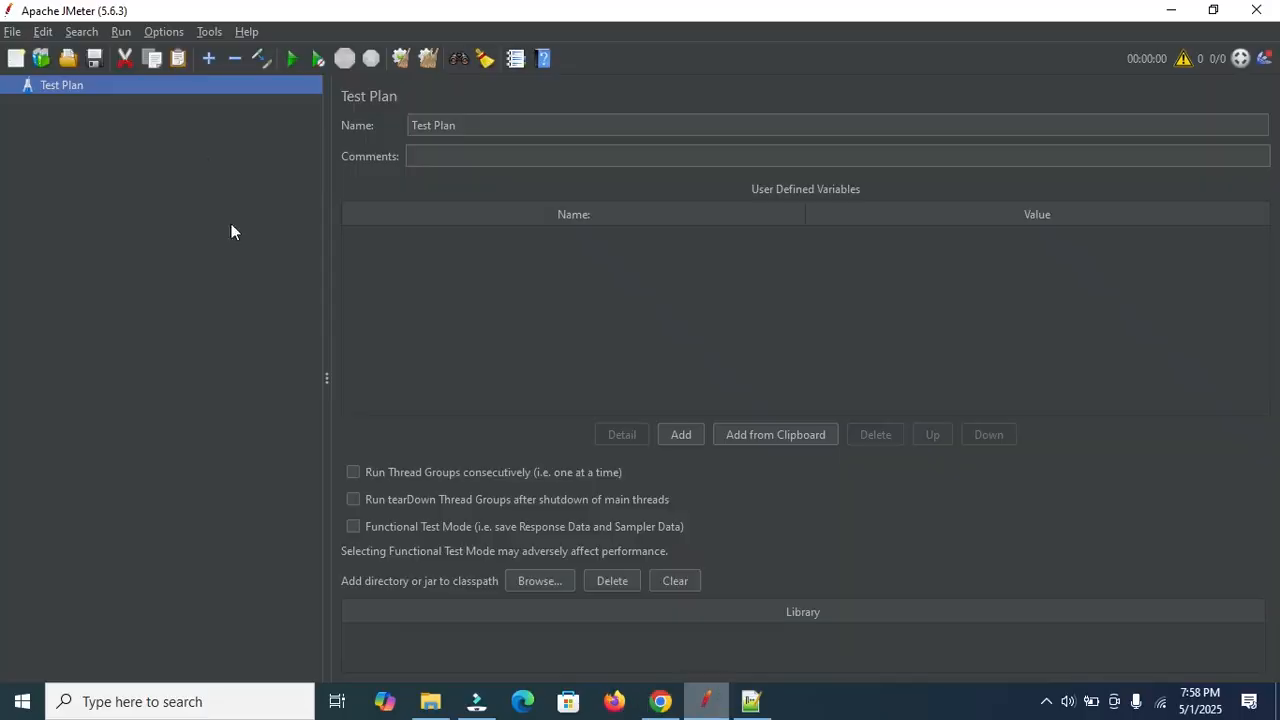
right_click(62, 80)
mouse_move(151, 90)
mouse_move(360, 95)
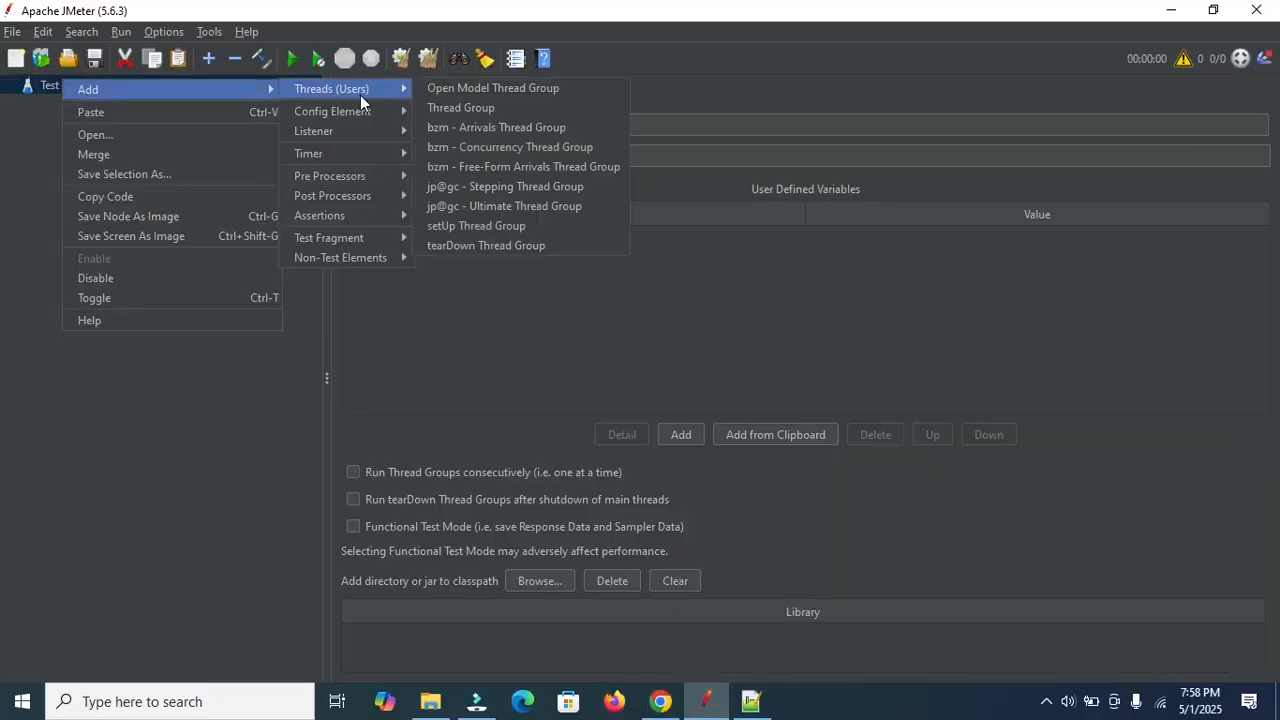
left_click(470, 105)
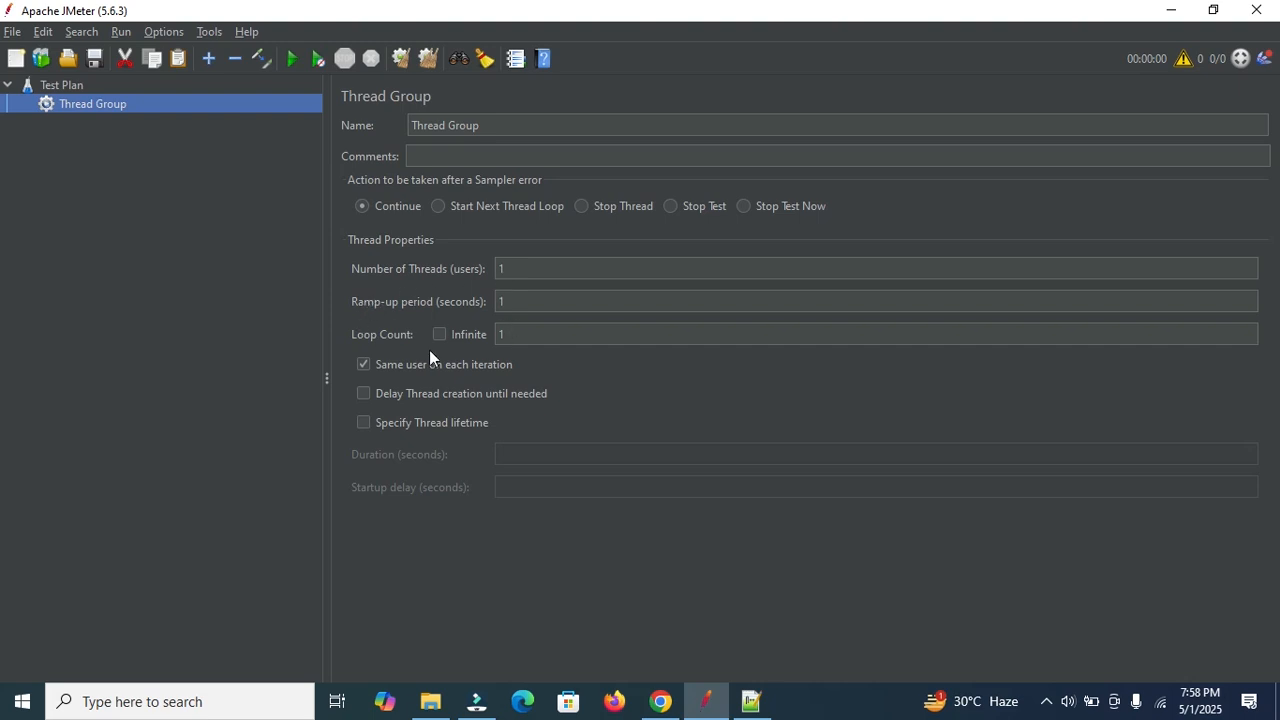
Add an HTTP Request sampler under the Thread Group, keeping the GET method.
right_click(100, 103)
mouse_move(232, 118)
mouse_move(425, 113)
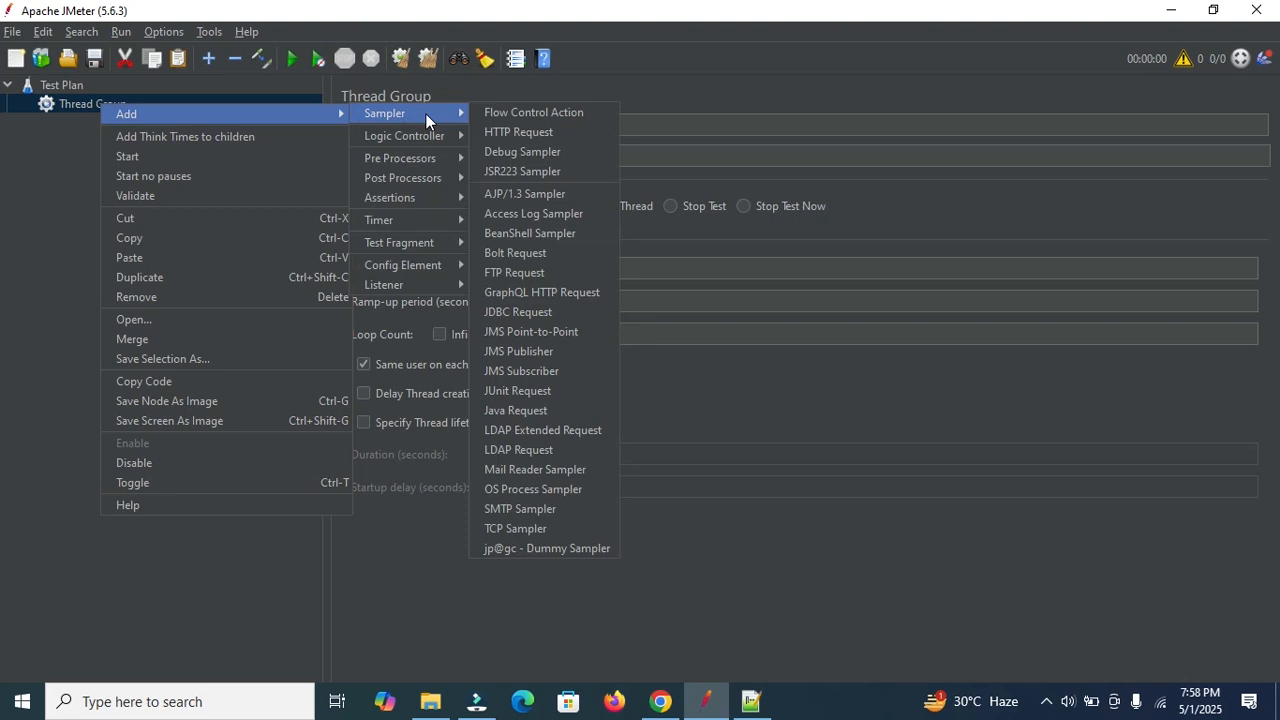
left_click(507, 132)
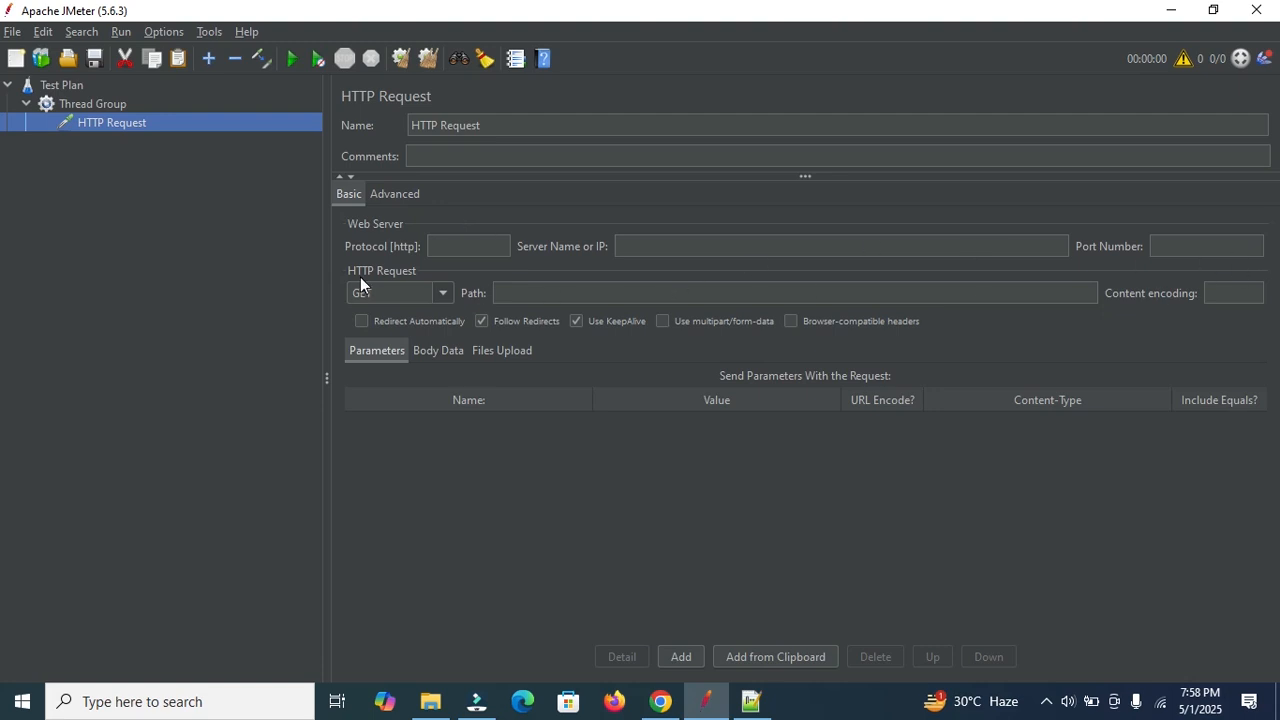
left_click(441, 293)
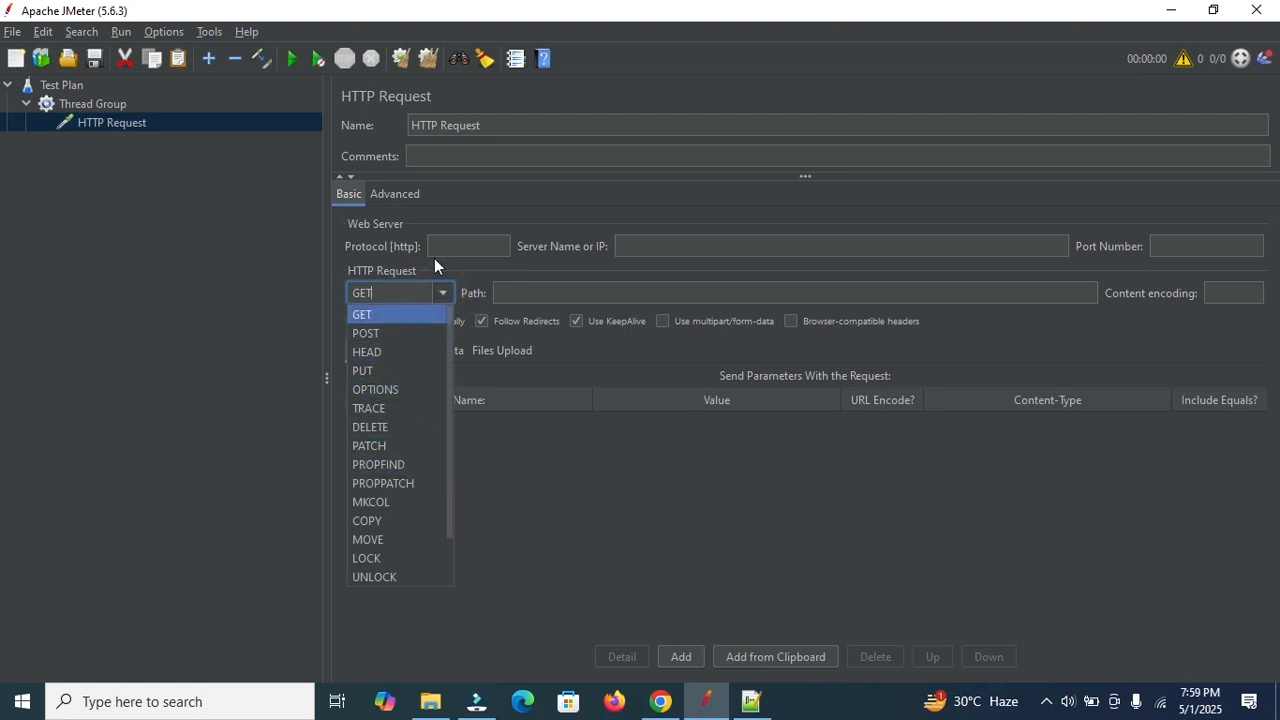
left_click(574, 289)
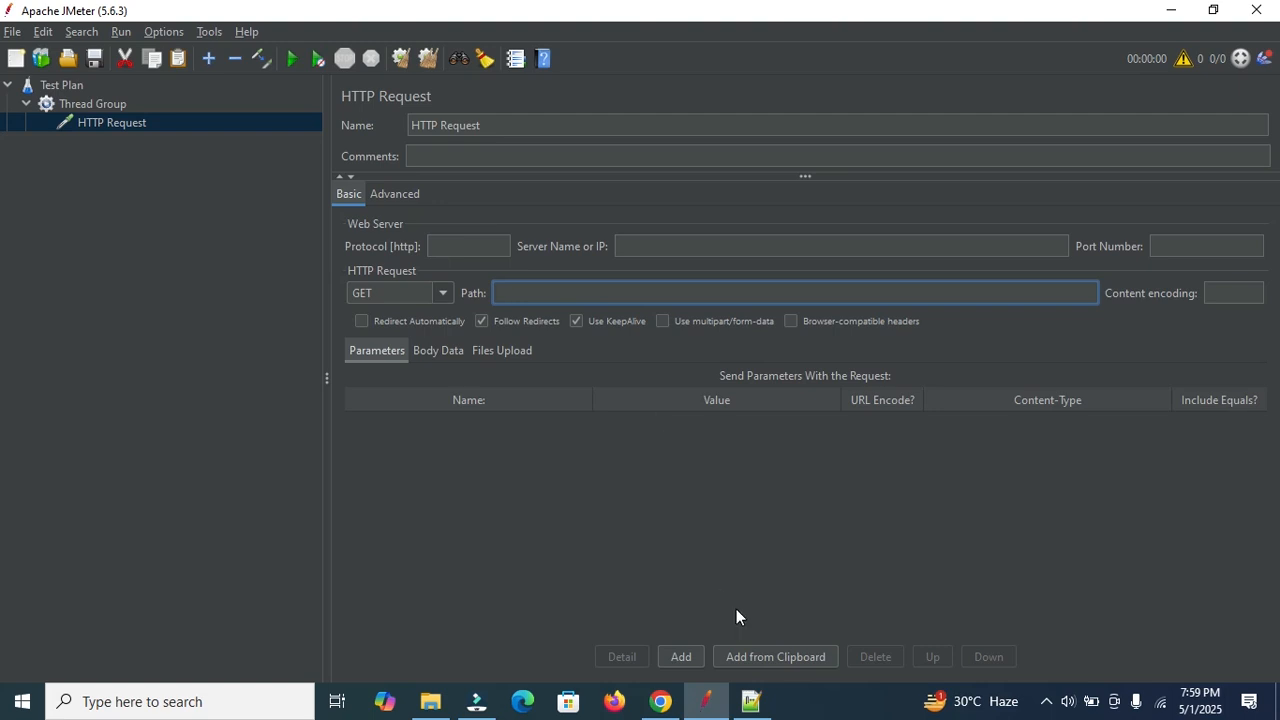
Split the Notepad++ URL into lines https, ://httpbin.org/ and basic-auth/user/passwd, selecting the path line.
left_click(751, 701)
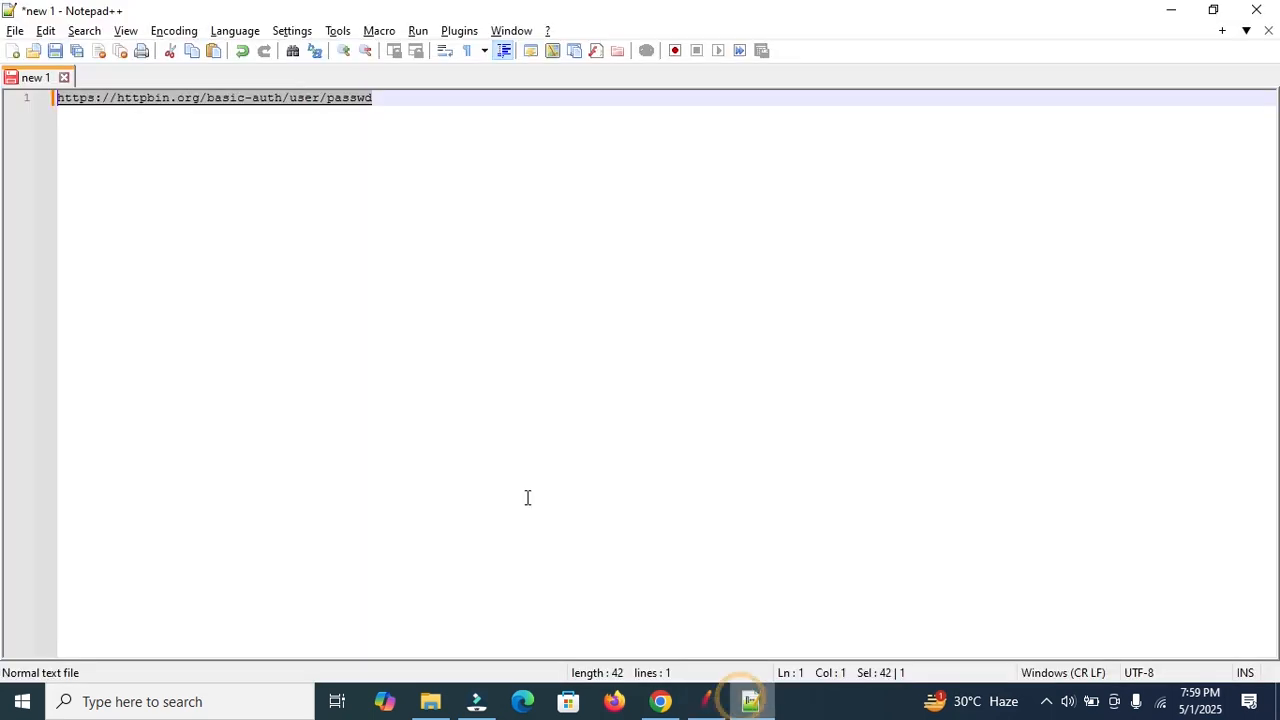
left_click(96, 100)
key("Return")
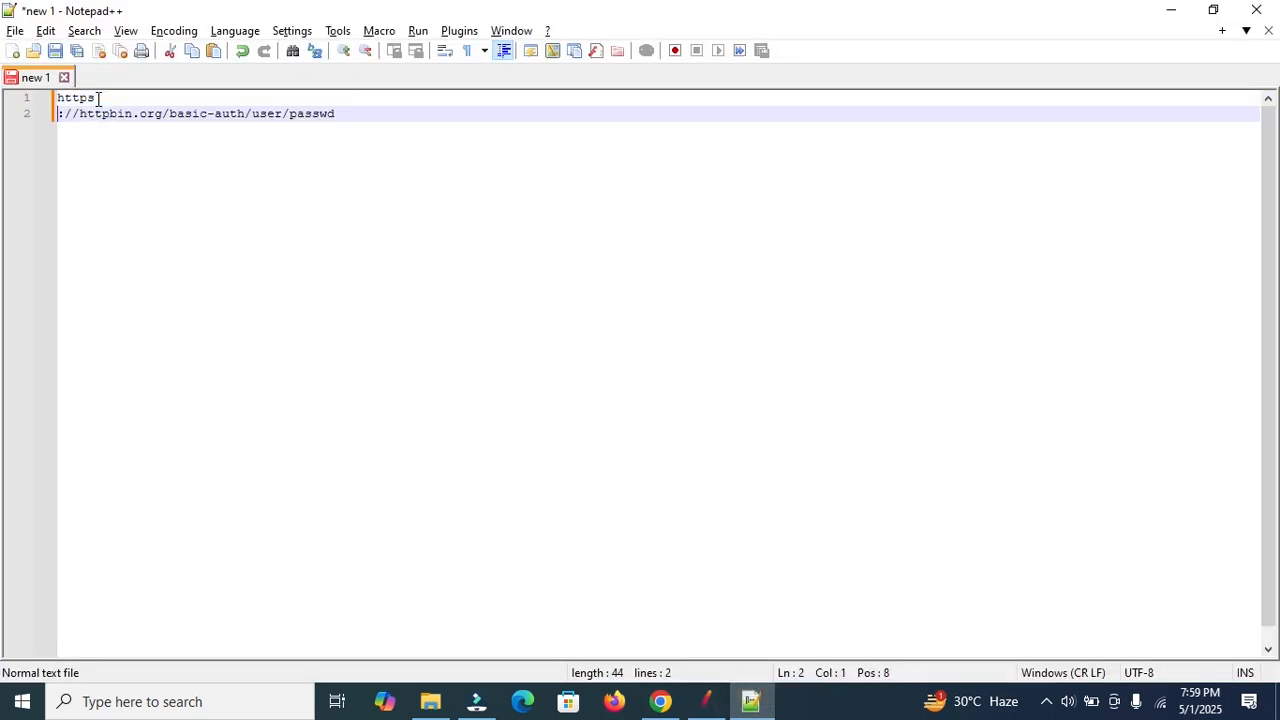
left_click(170, 114)
key("Return")
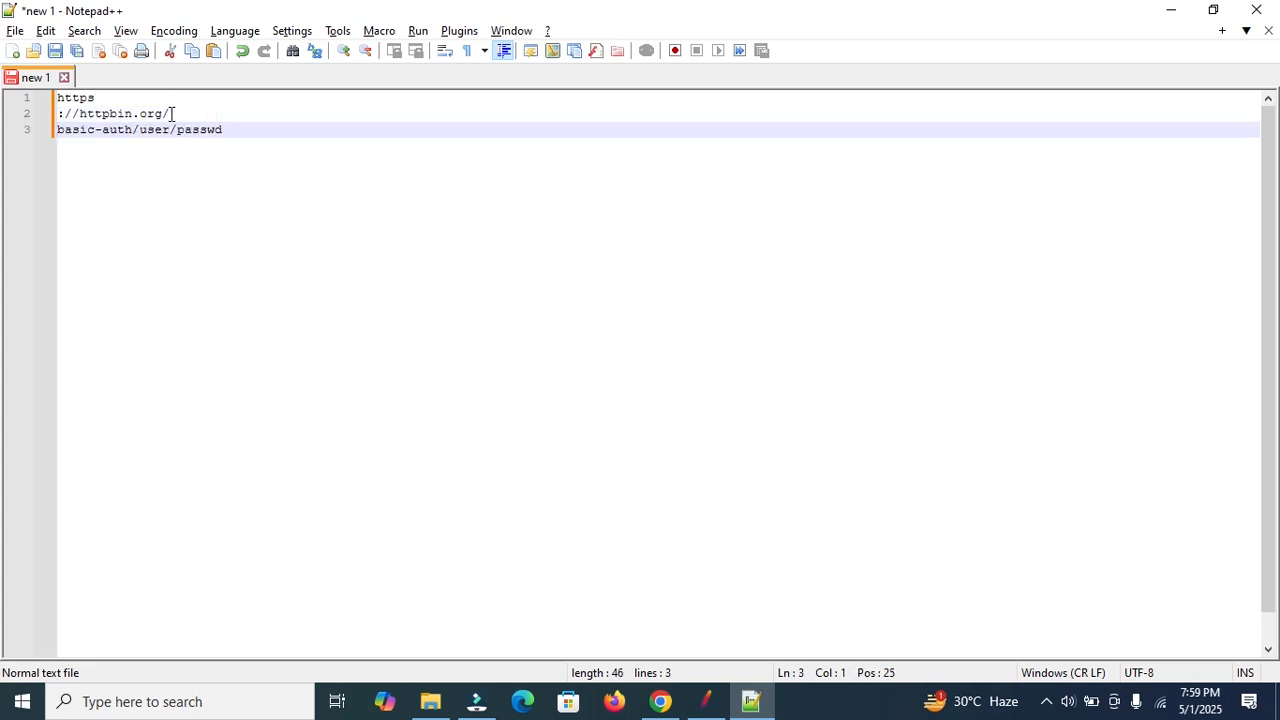
left_click_drag(251, 131, 54, 98)
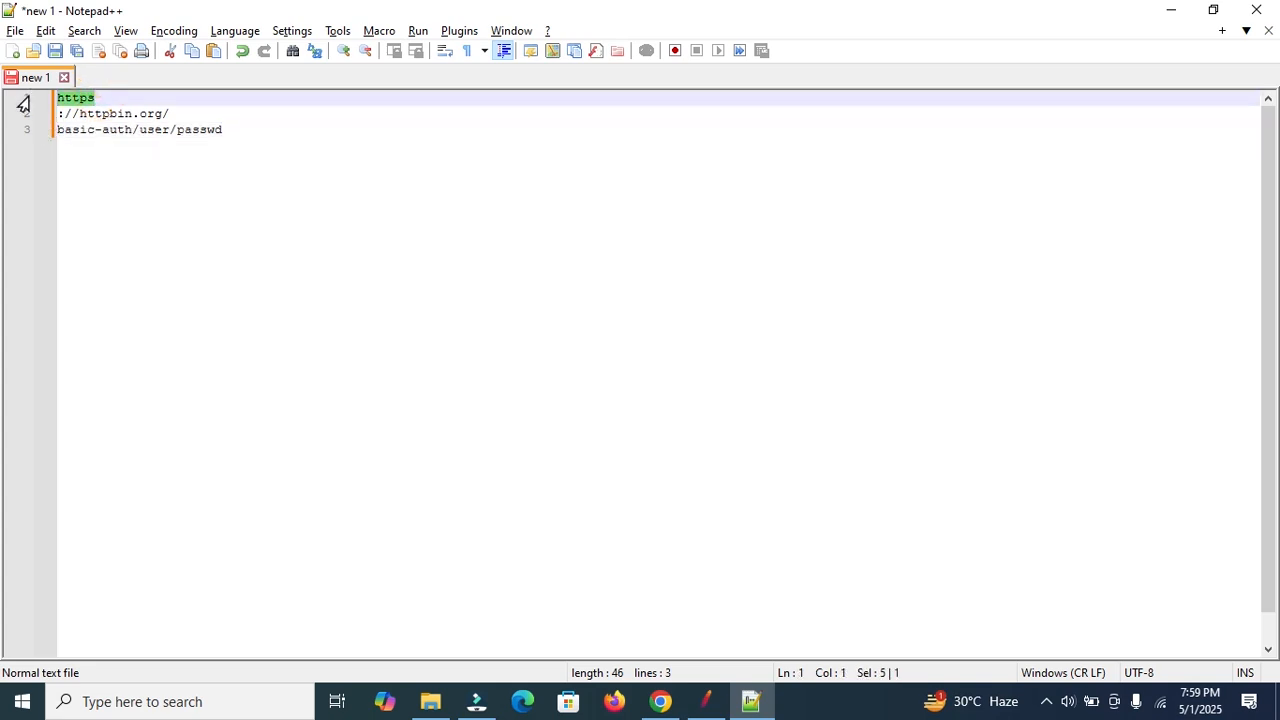
left_click(706, 700)
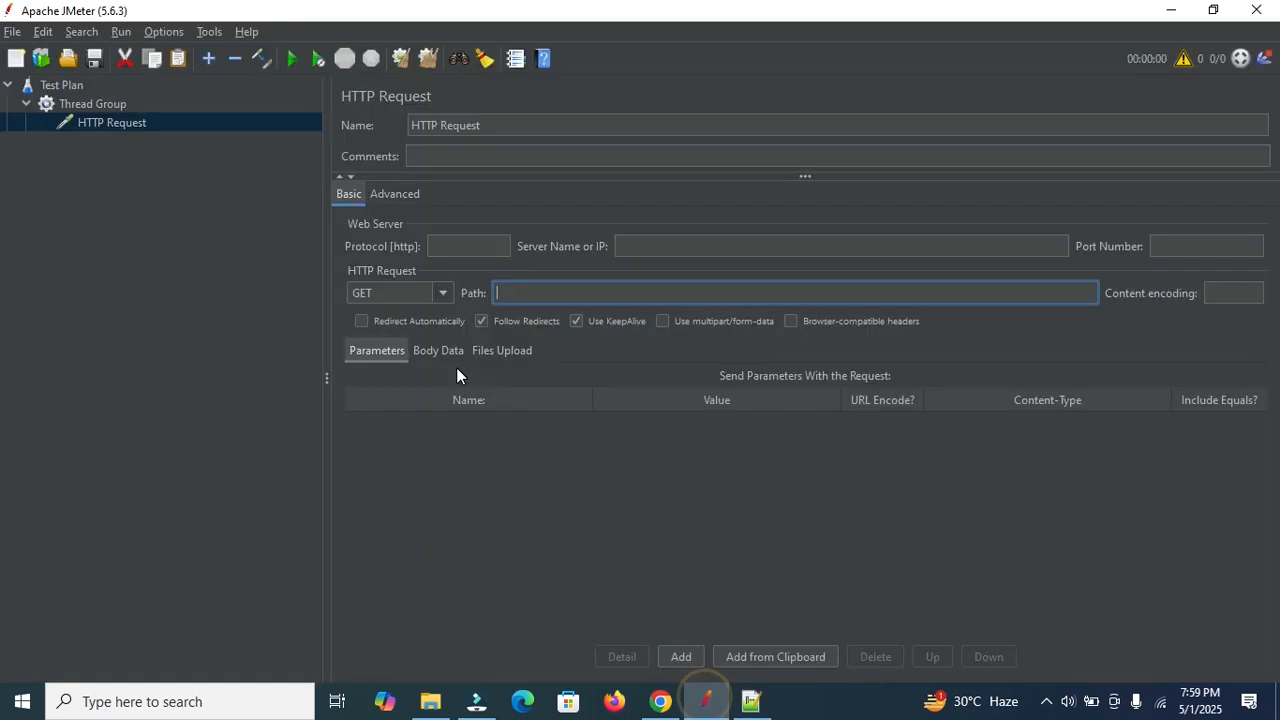
Set the HTTP Request protocol to https and server name to httpbin.org.
left_click(450, 245)
type("https")
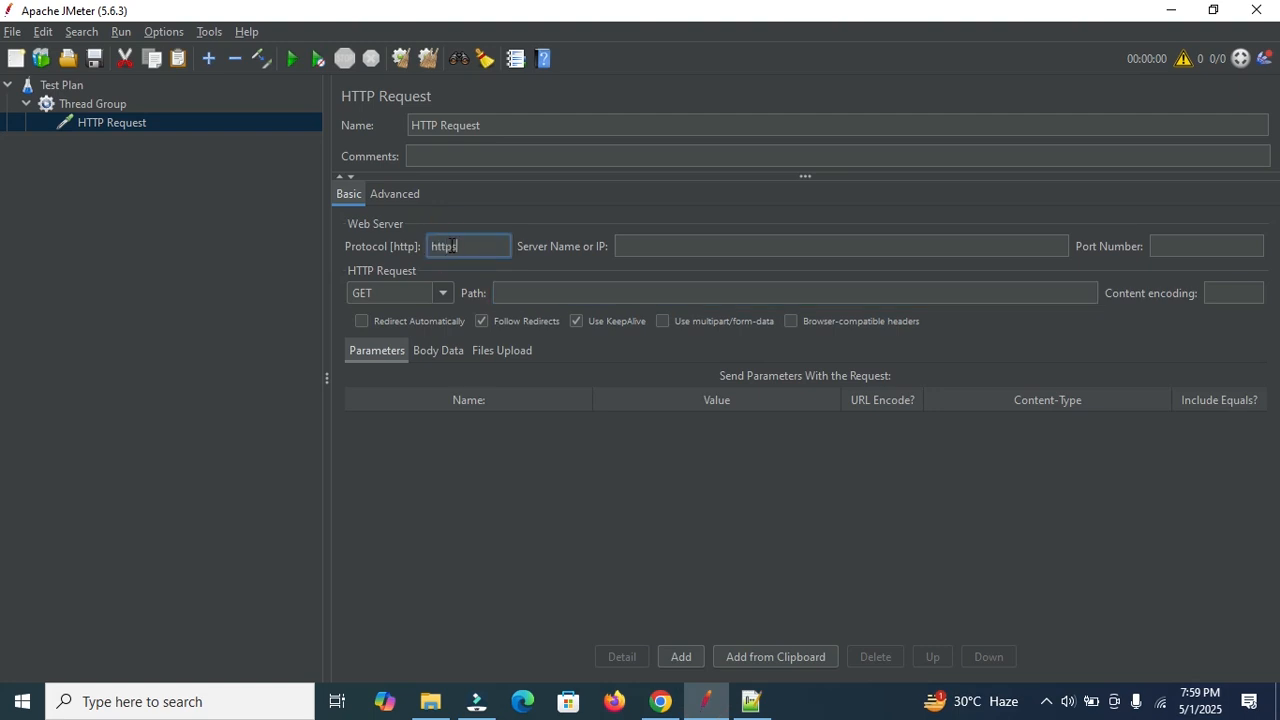
left_click(751, 700)
left_click_drag(161, 113, 80, 114)
key("ctrl+c")
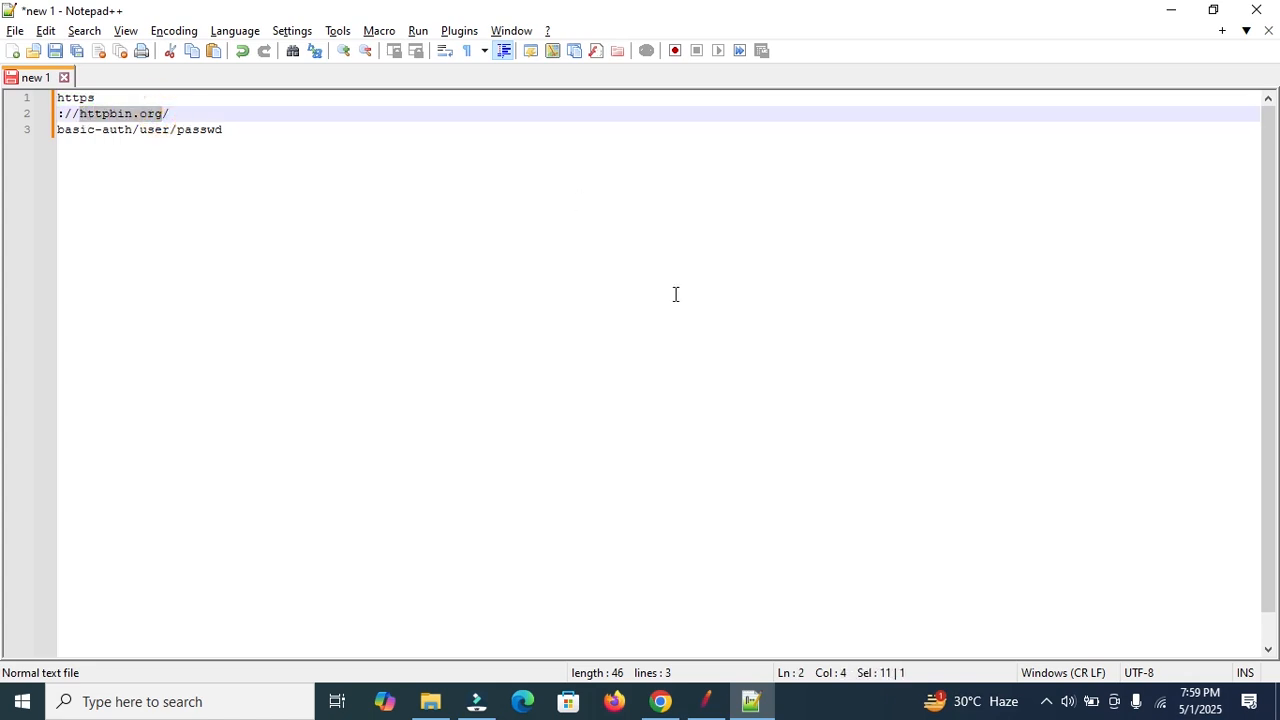
left_click(706, 700)
left_click(659, 244)
key("ctrl+v")
Set the request path to basic-auth/user/passwd, copied from the notes.
left_click(751, 700)
left_click_drag(246, 129, 50, 132)
key("ctrl+c")
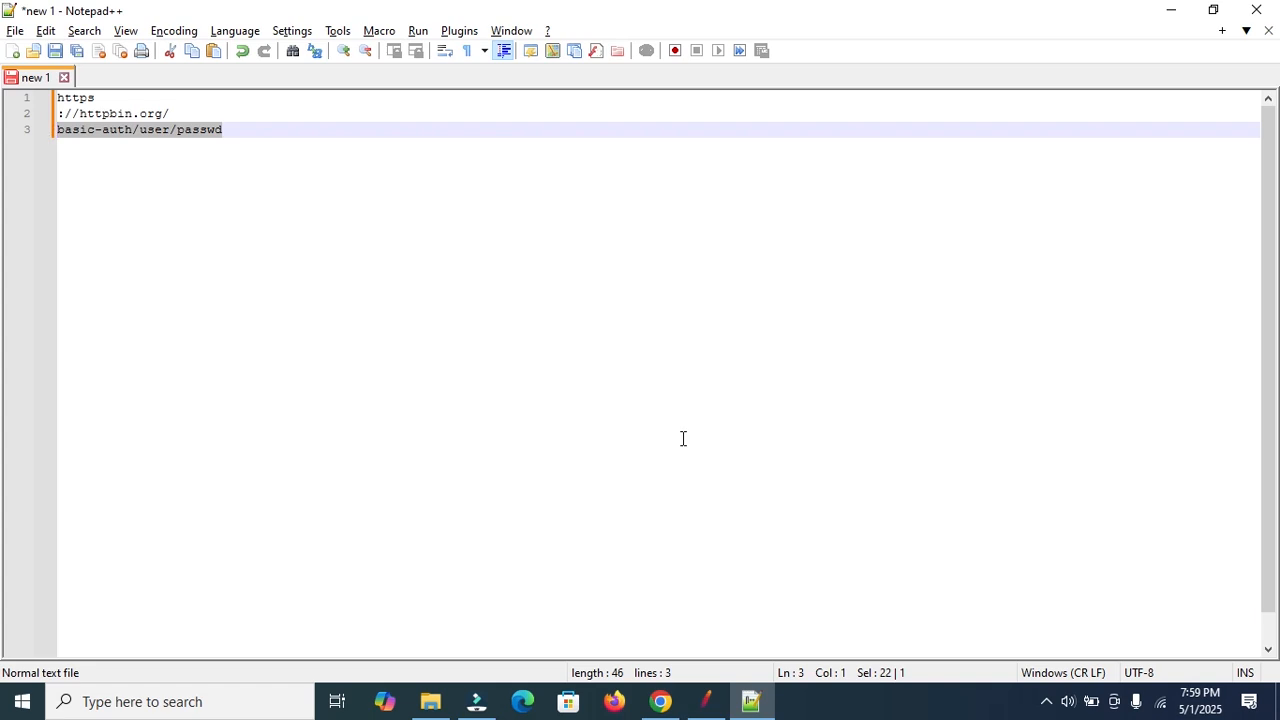
left_click(706, 700)
left_click(600, 292)
key("ctrl+v")
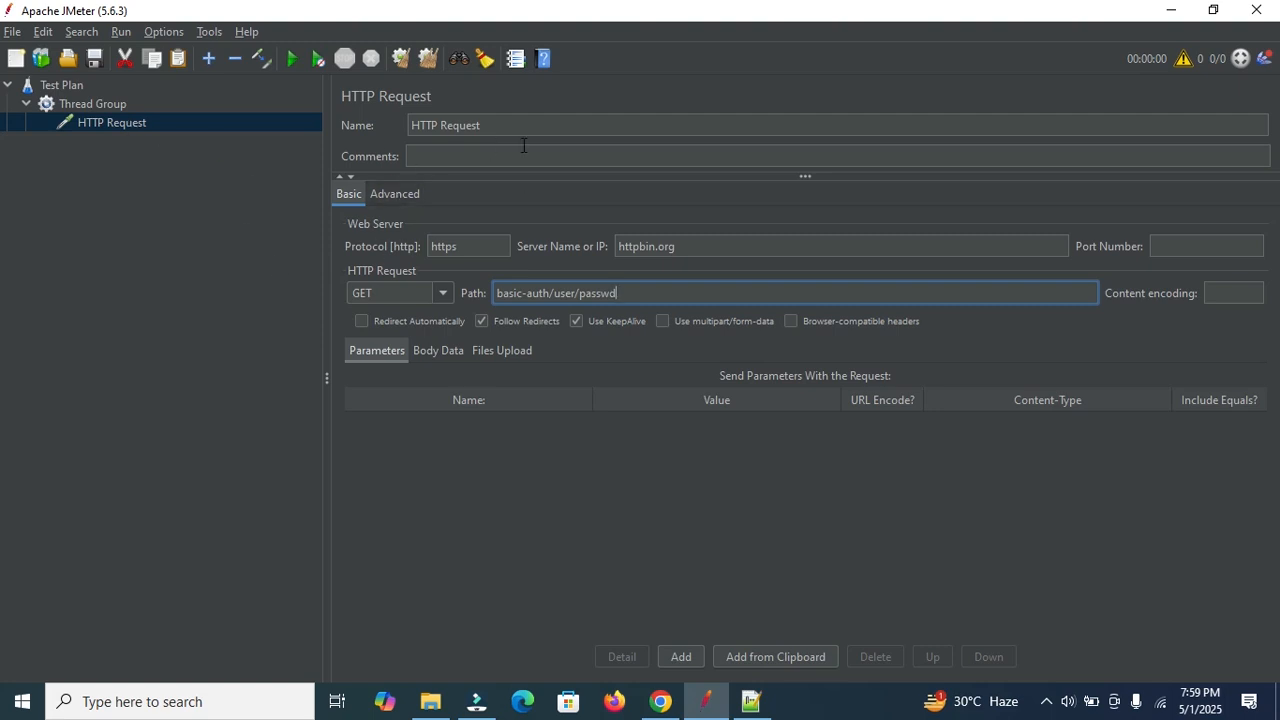
Rename the HTTP Request to 'Basic Authentication Handling'.
left_click_drag(510, 124, 385, 123)
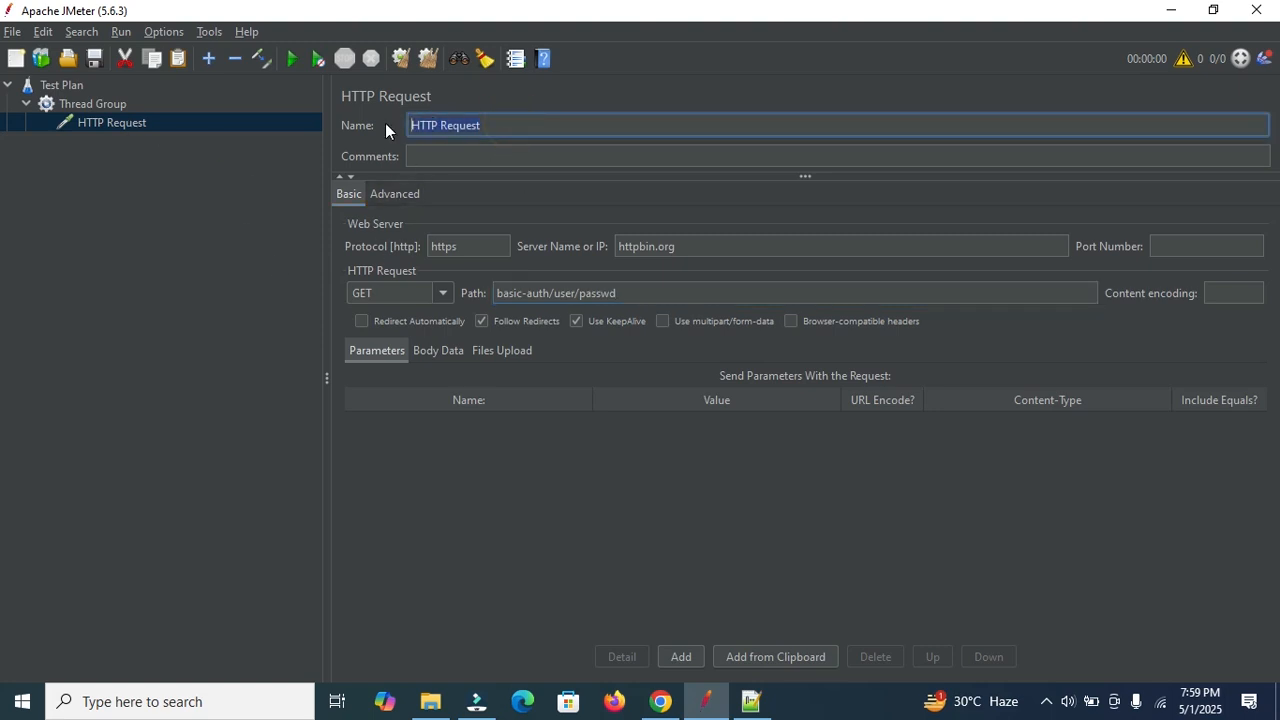
type("Auth")
key("BackSpace")
key("BackSpace")
key("BackSpace")
key("BackSpace")
type("Basic Authentication Hadling")
key("BackSpace")
key("BackSpace")
key("BackSpace")
key("BackSpace")
key("BackSpace")
type("ndling")
Add a View Results Tree listener to the Thread Group and display its panel.
left_click(111, 106)
left_click(112, 120)
left_click(91, 104)
right_click(91, 104)
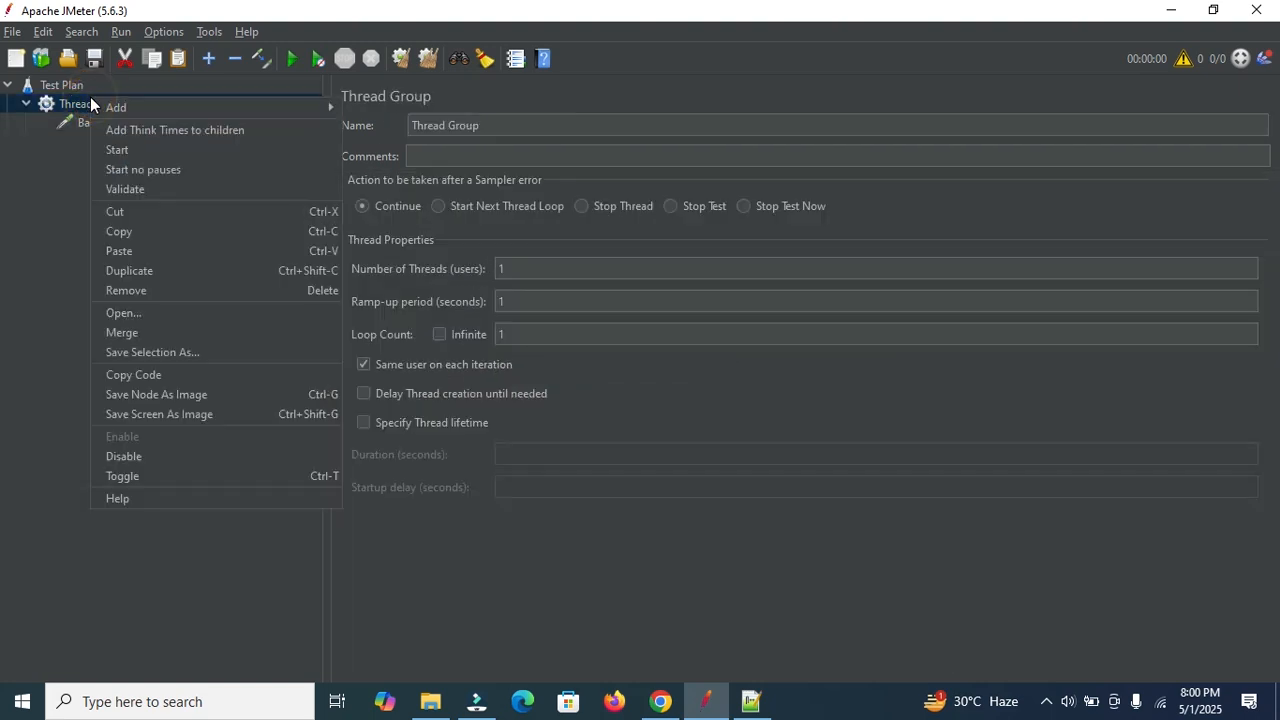
mouse_move(305, 104)
mouse_move(396, 279)
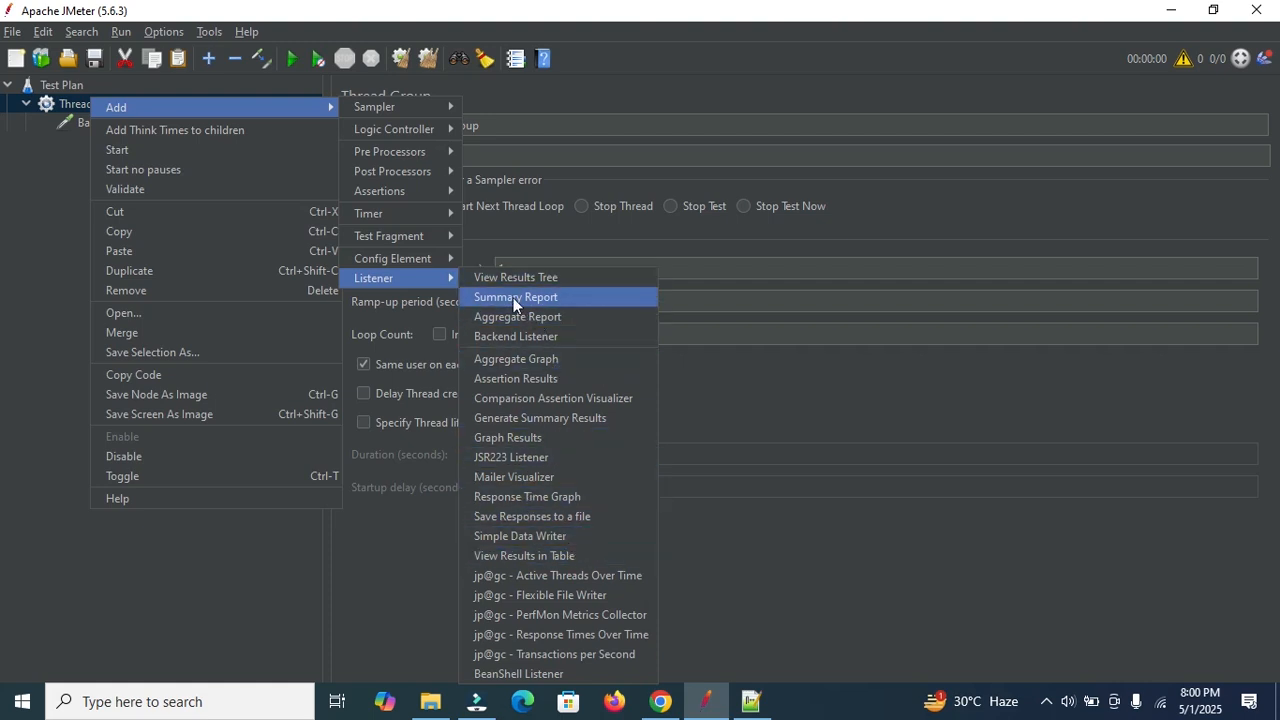
left_click(572, 278)
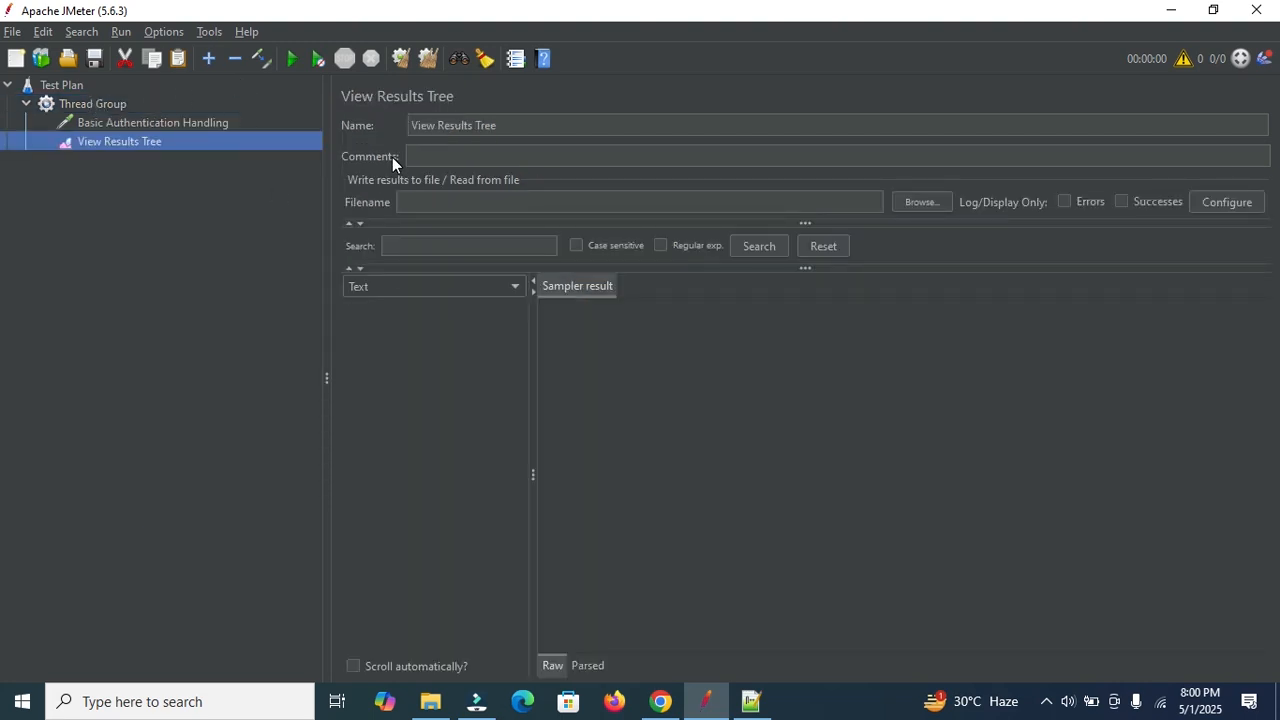
left_click(150, 122)
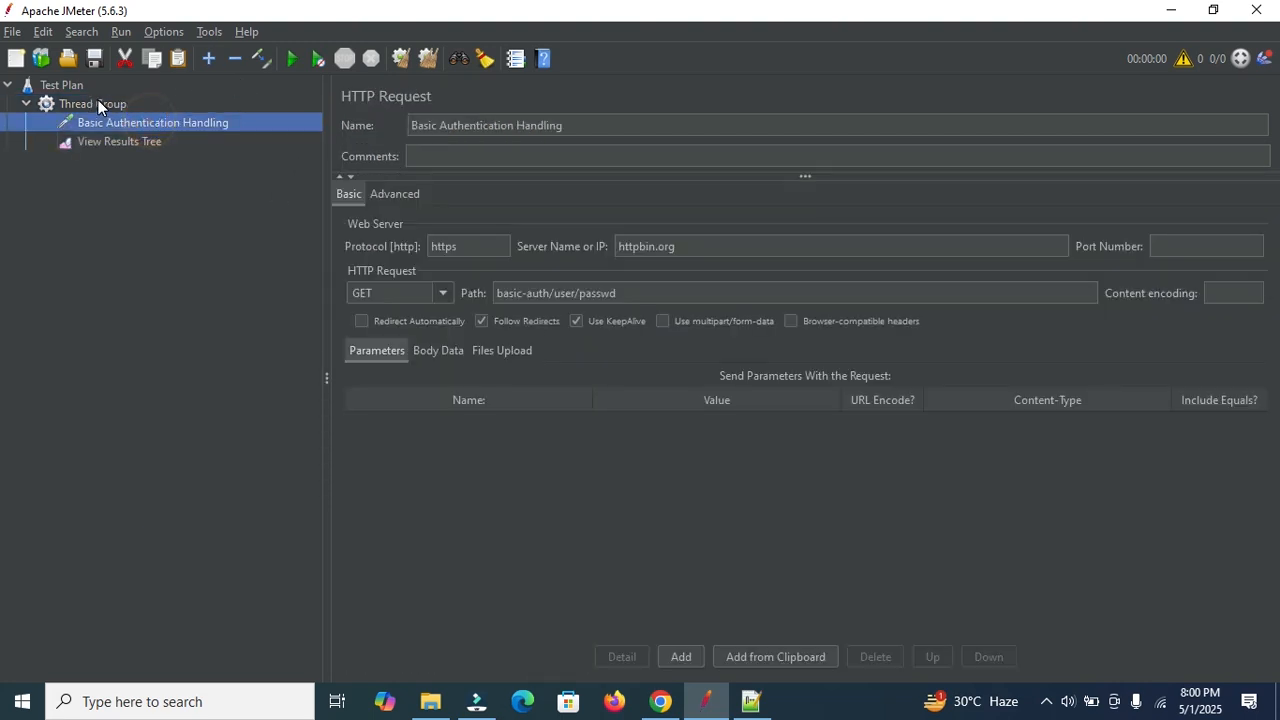
left_click(128, 136)
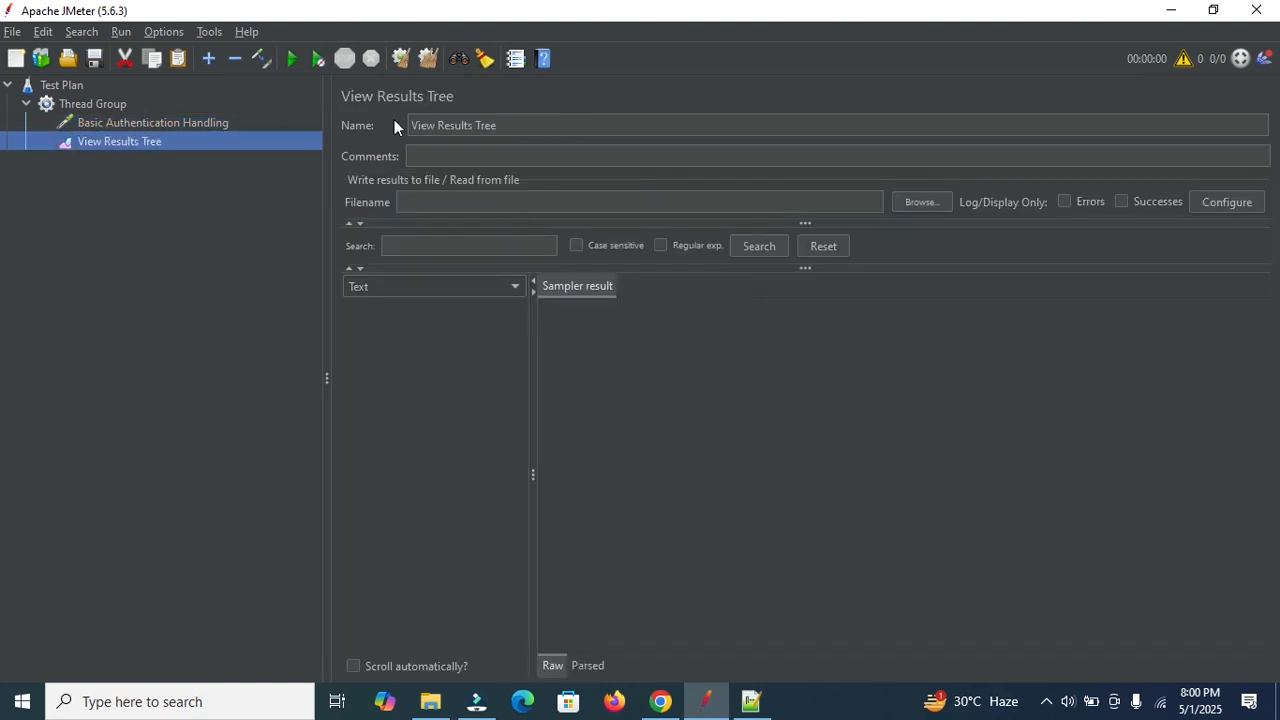
Save the test plan under the name Authentication in the JMeter bin folder.
left_click(293, 60)
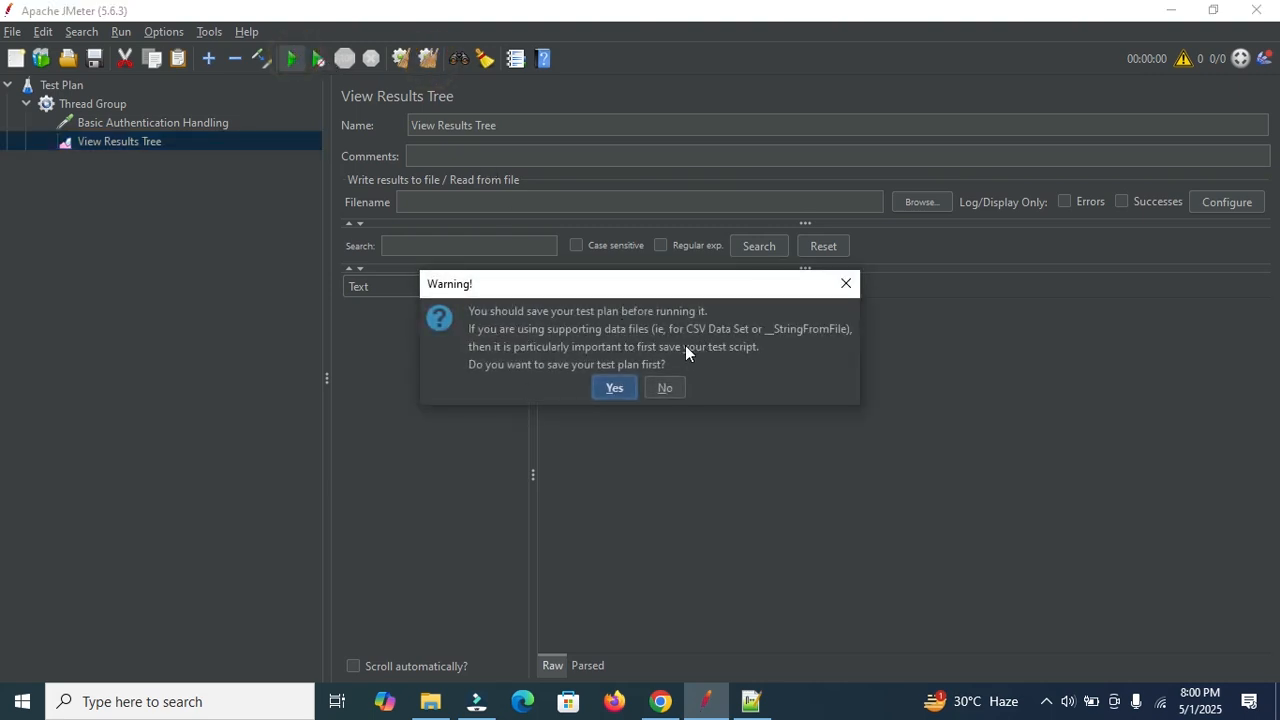
left_click(616, 389)
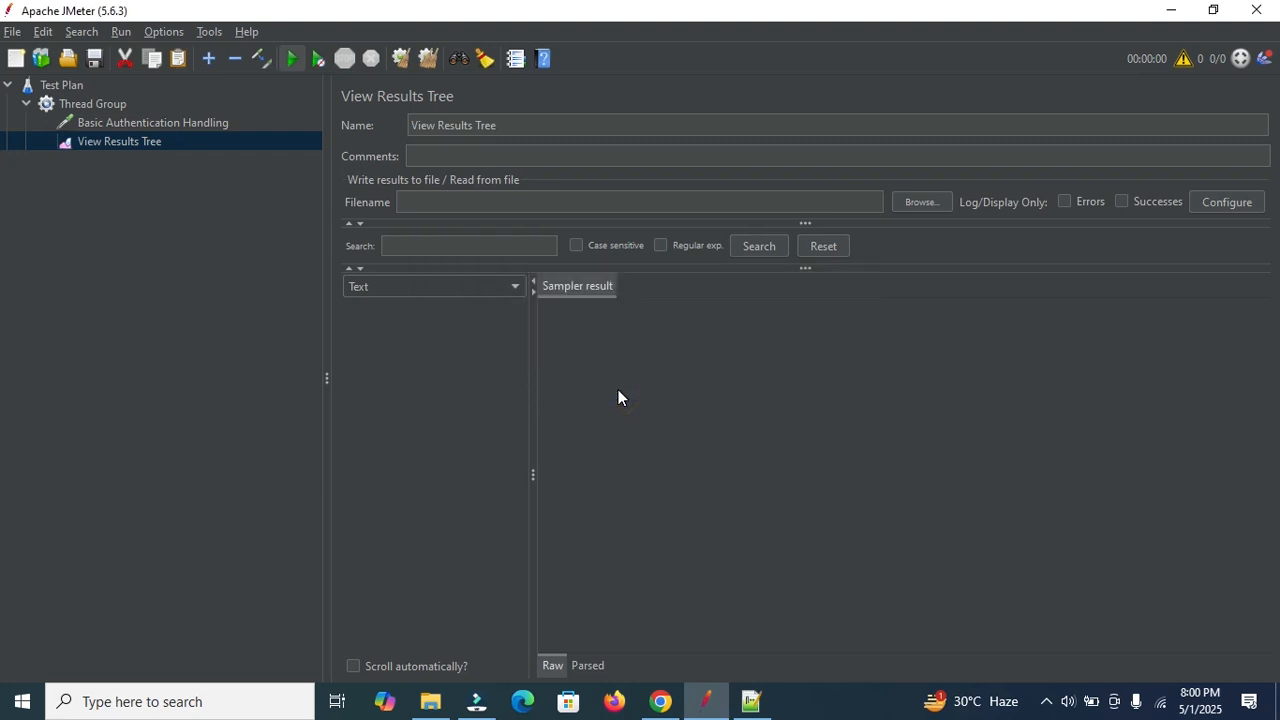
left_click(563, 432)
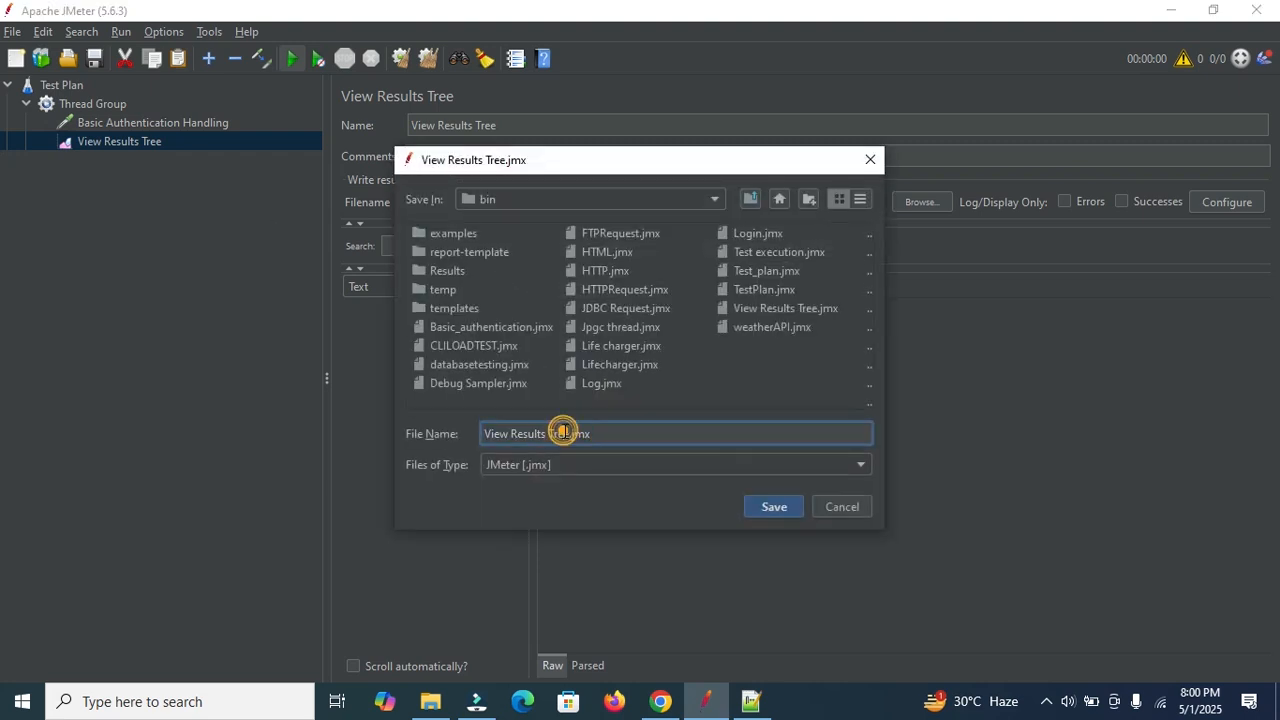
left_click_drag(571, 433, 479, 430)
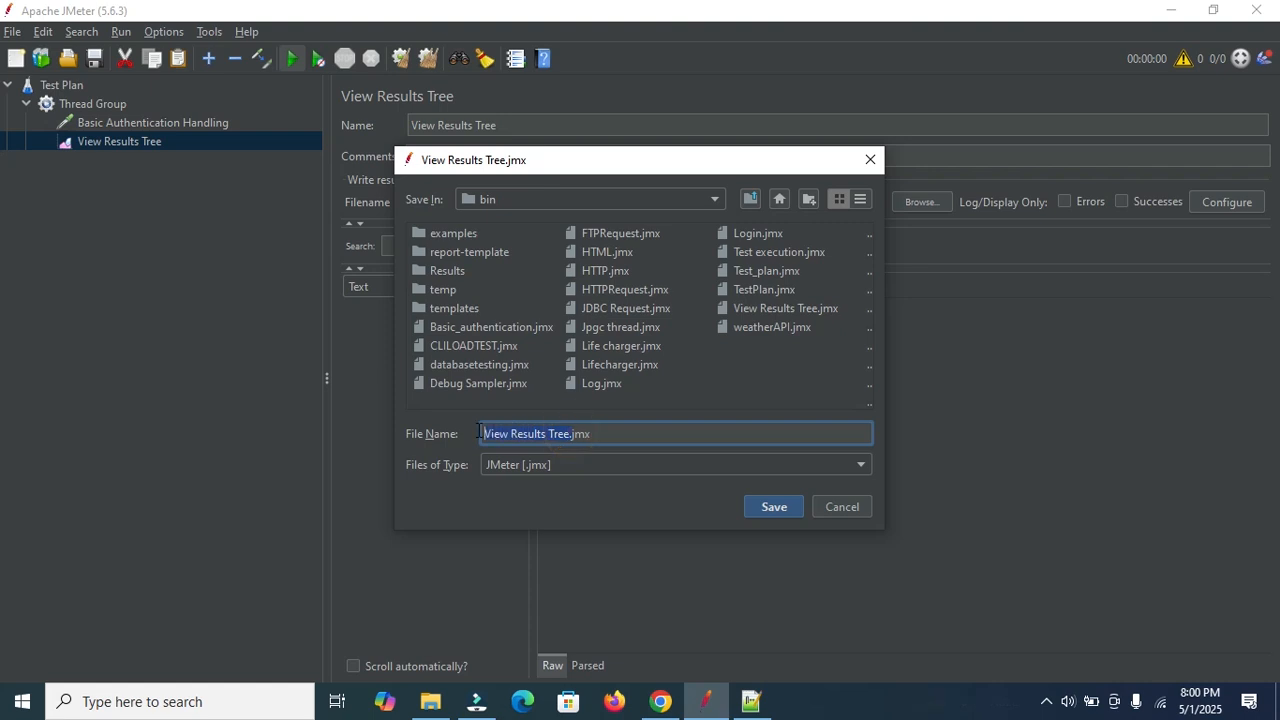
type("A")
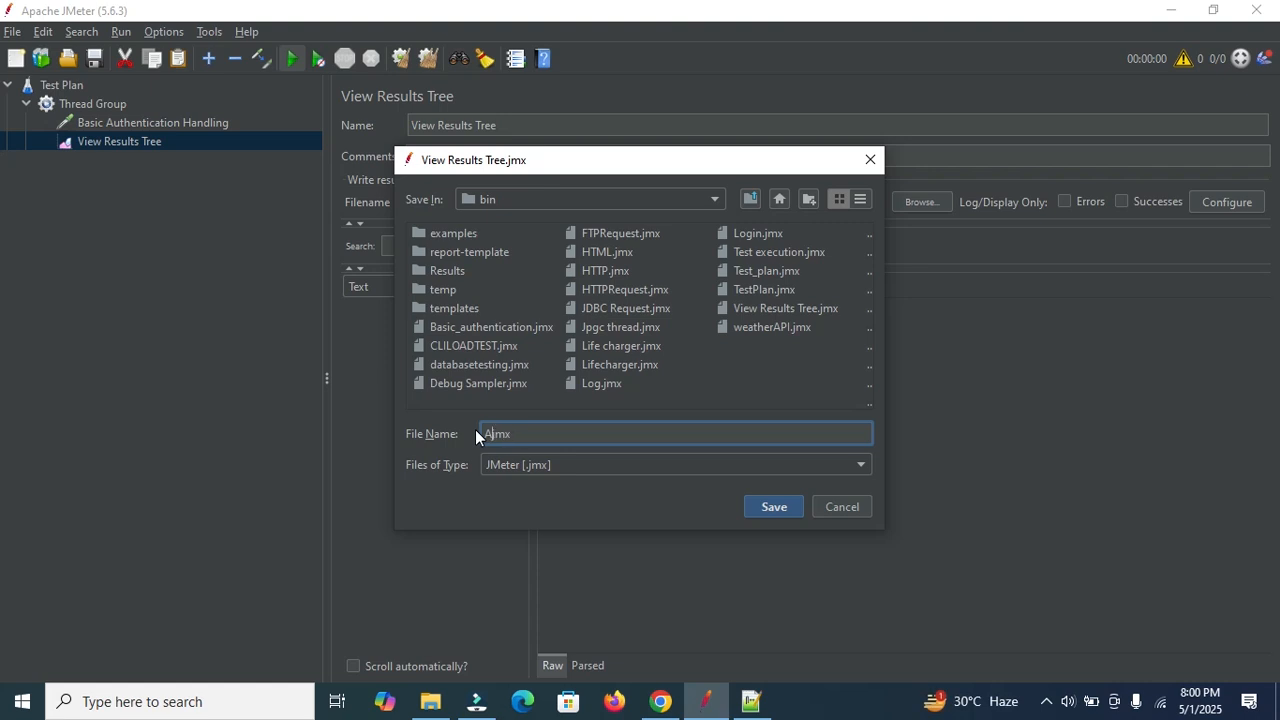
type("uthentication")
left_click(773, 507)
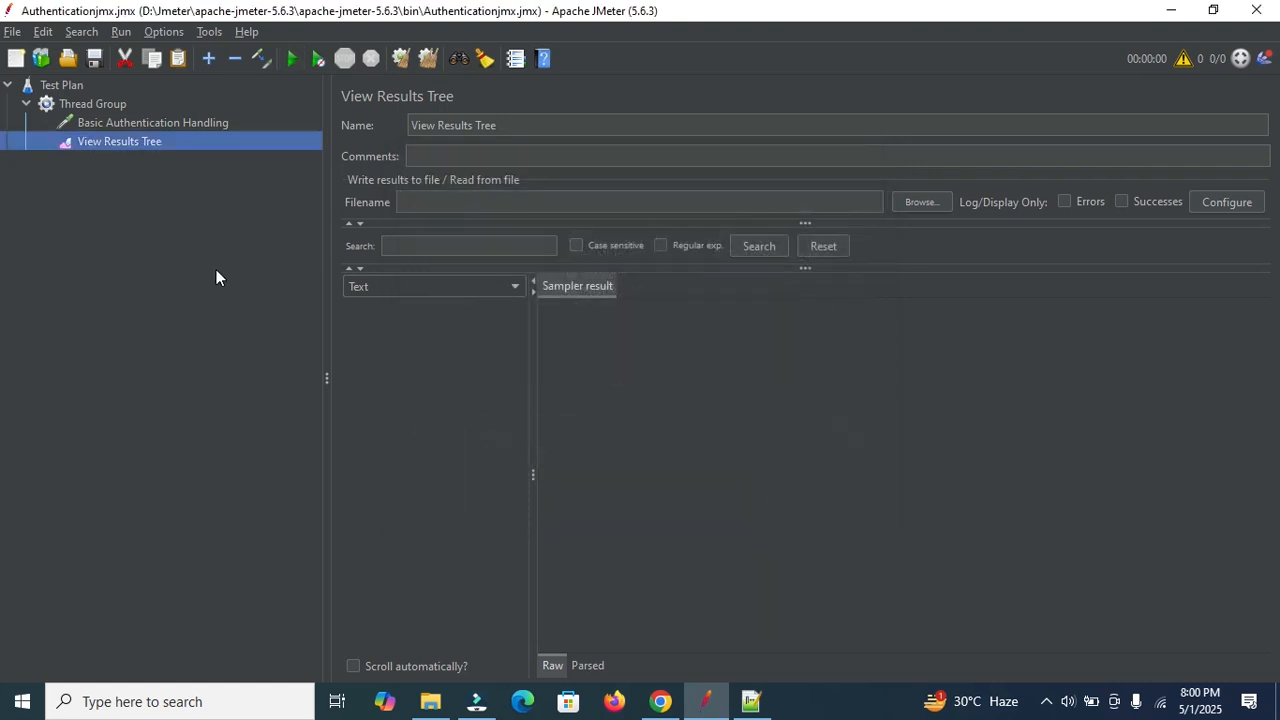
left_click(451, 309)
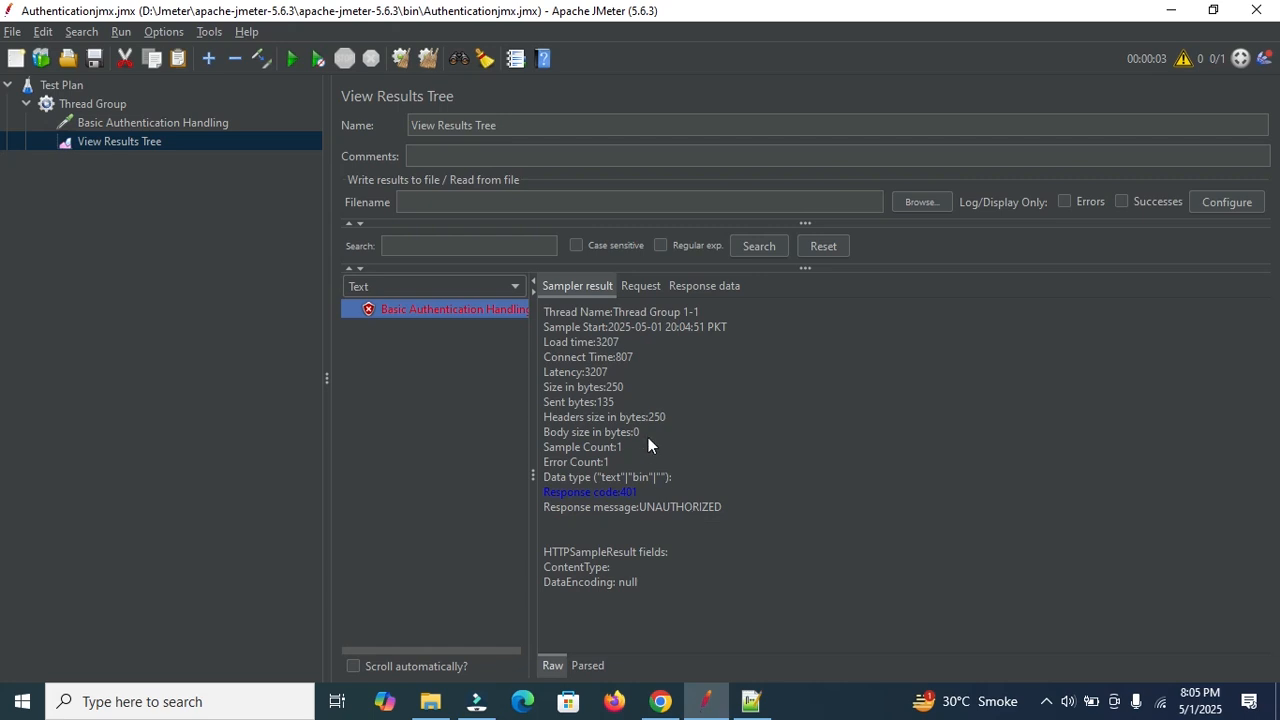
Inspect the failed sample's request and response headers showing 401 UNAUTHORIZED.
left_click(645, 285)
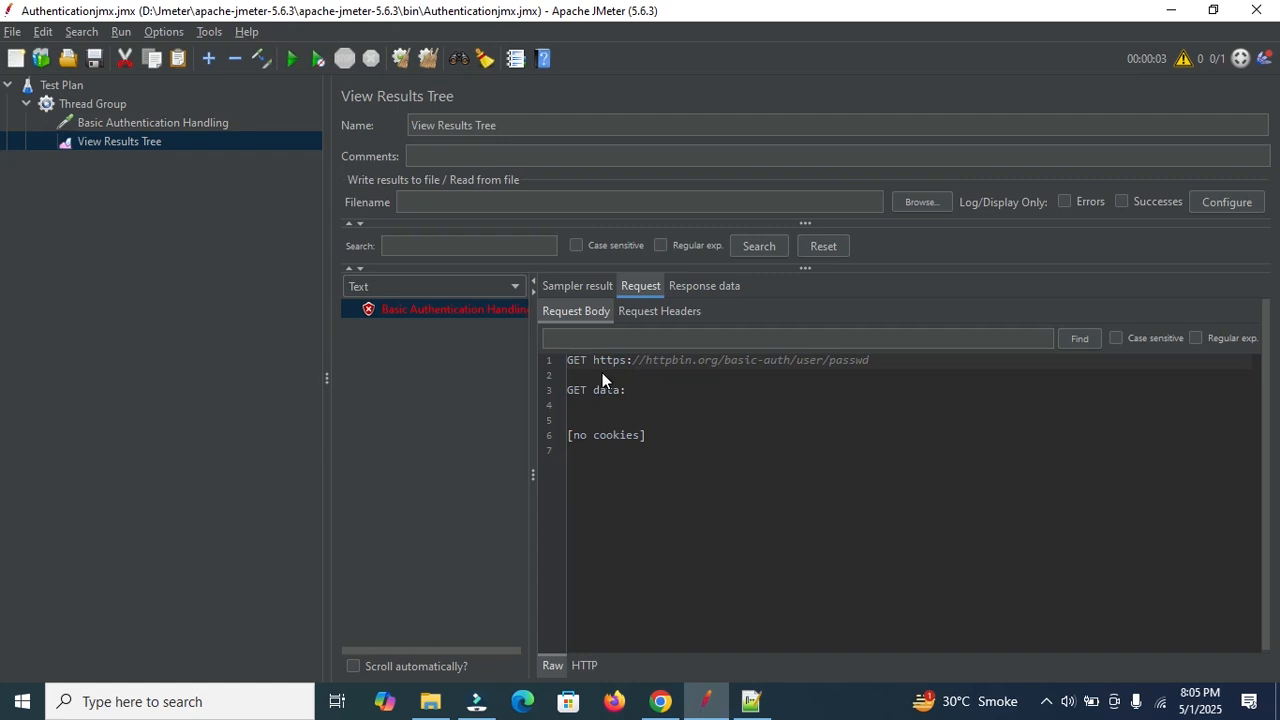
left_click_drag(883, 362, 645, 364)
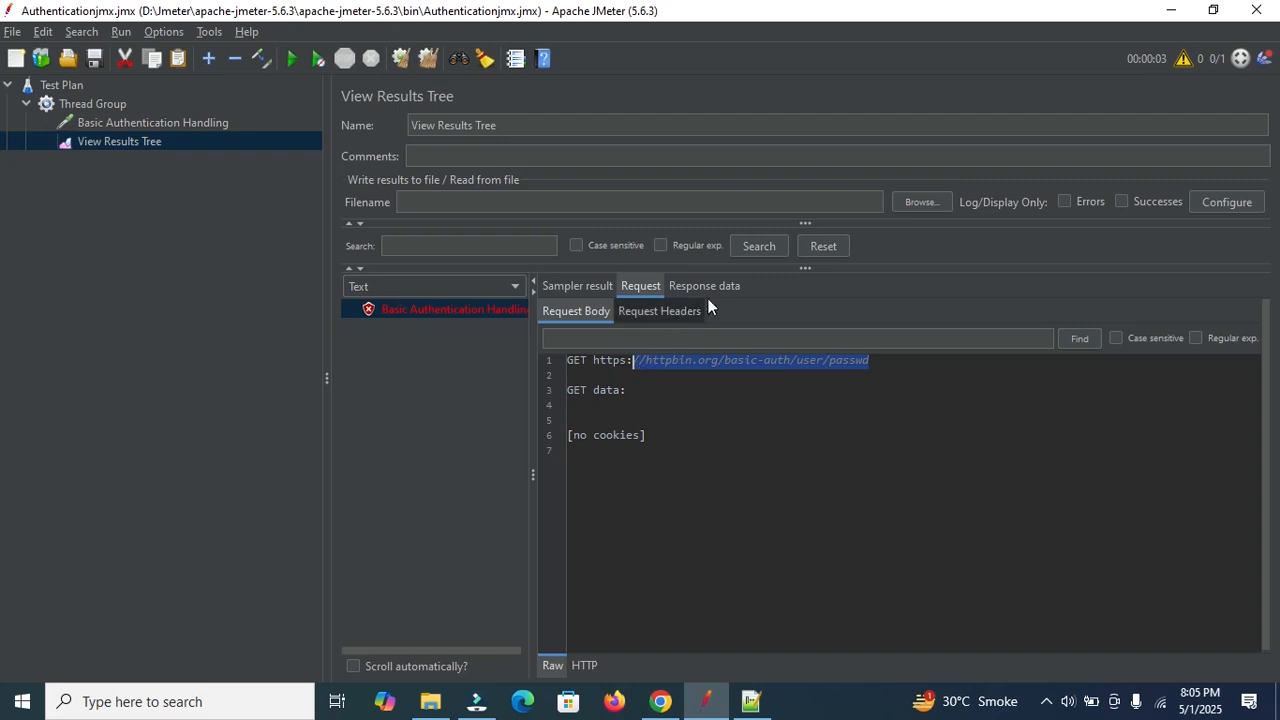
left_click(705, 287)
left_click(672, 312)
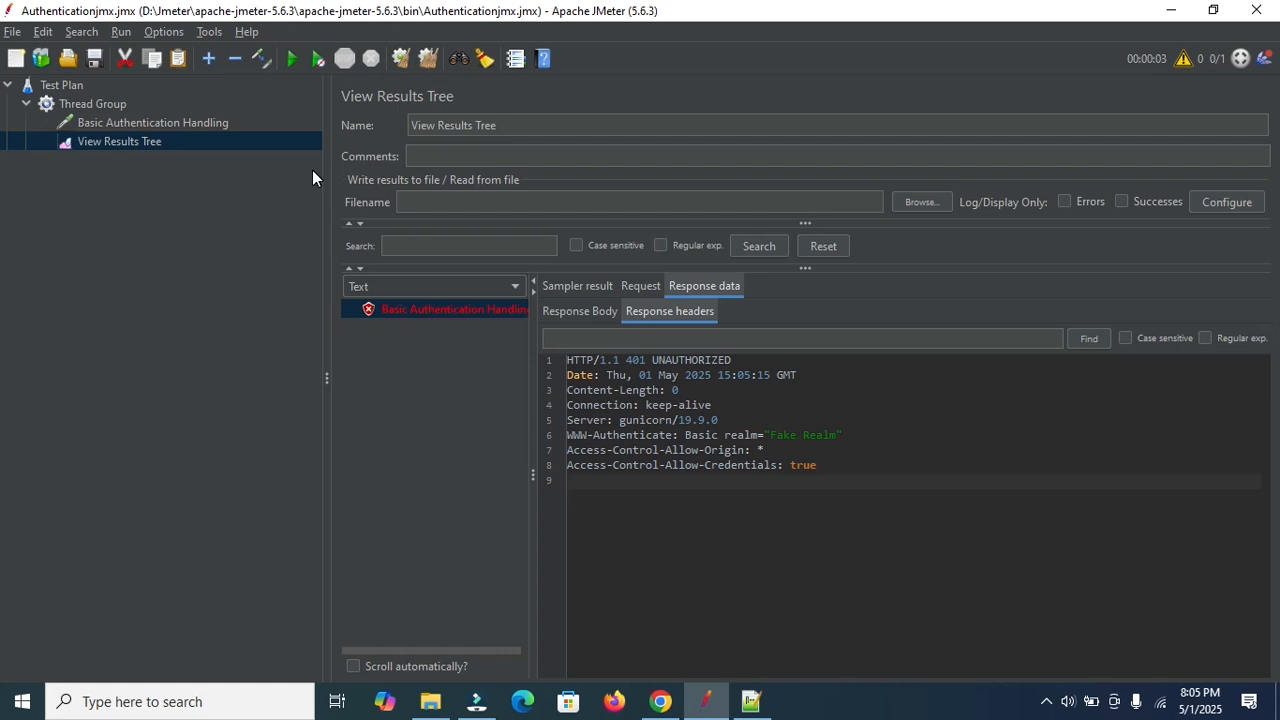
Add an HTTP Authorization Manager config element to the Thread Group.
left_click(114, 97)
right_click(114, 97)
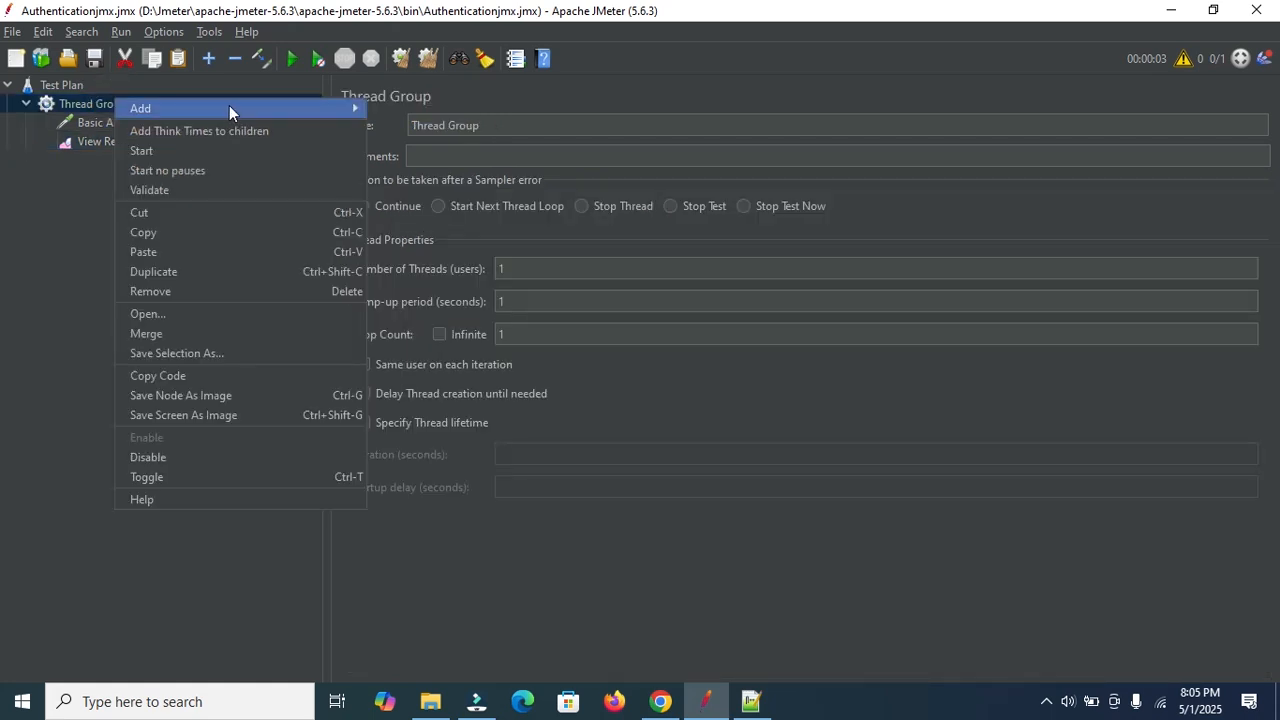
mouse_move(229, 106)
mouse_move(416, 111)
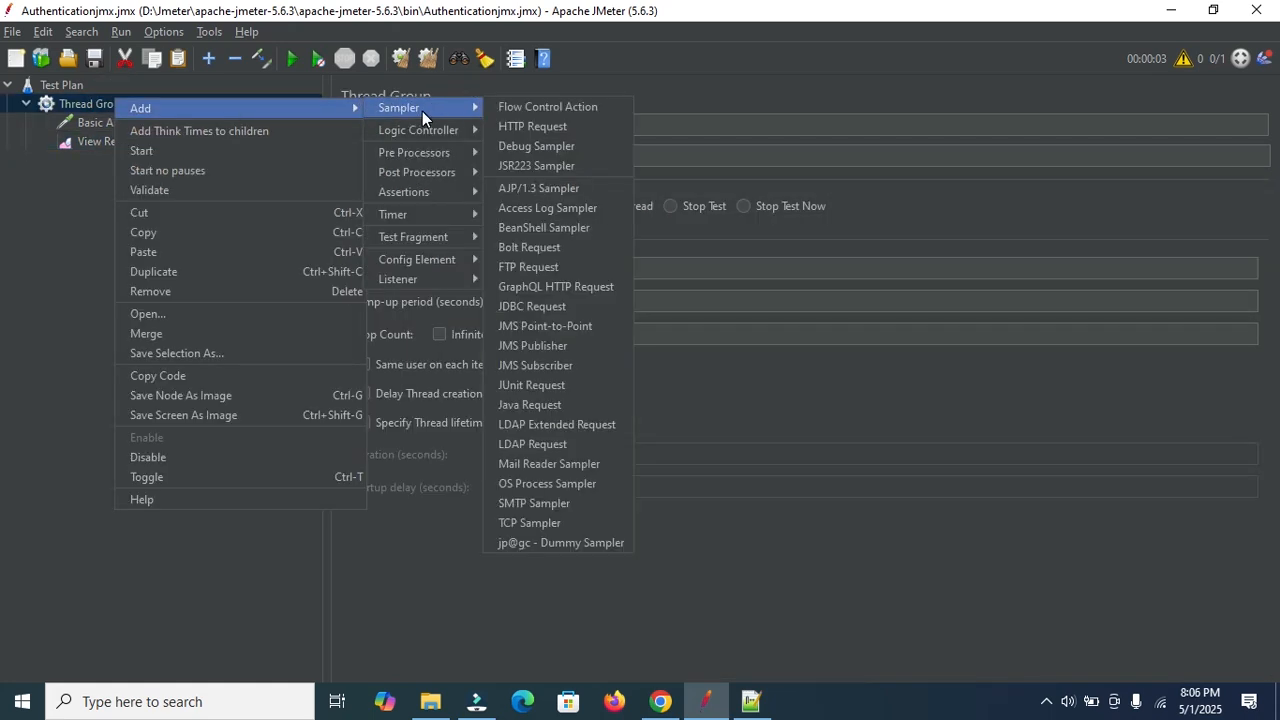
mouse_move(443, 262)
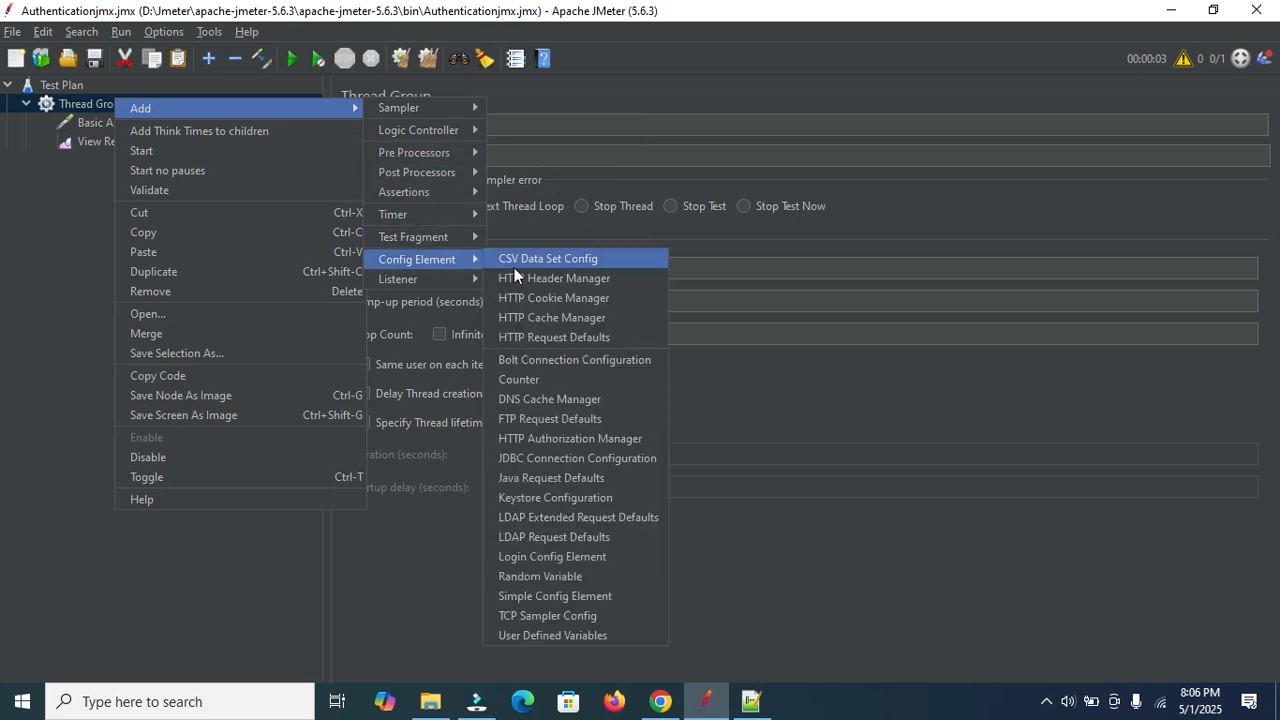
left_click(560, 439)
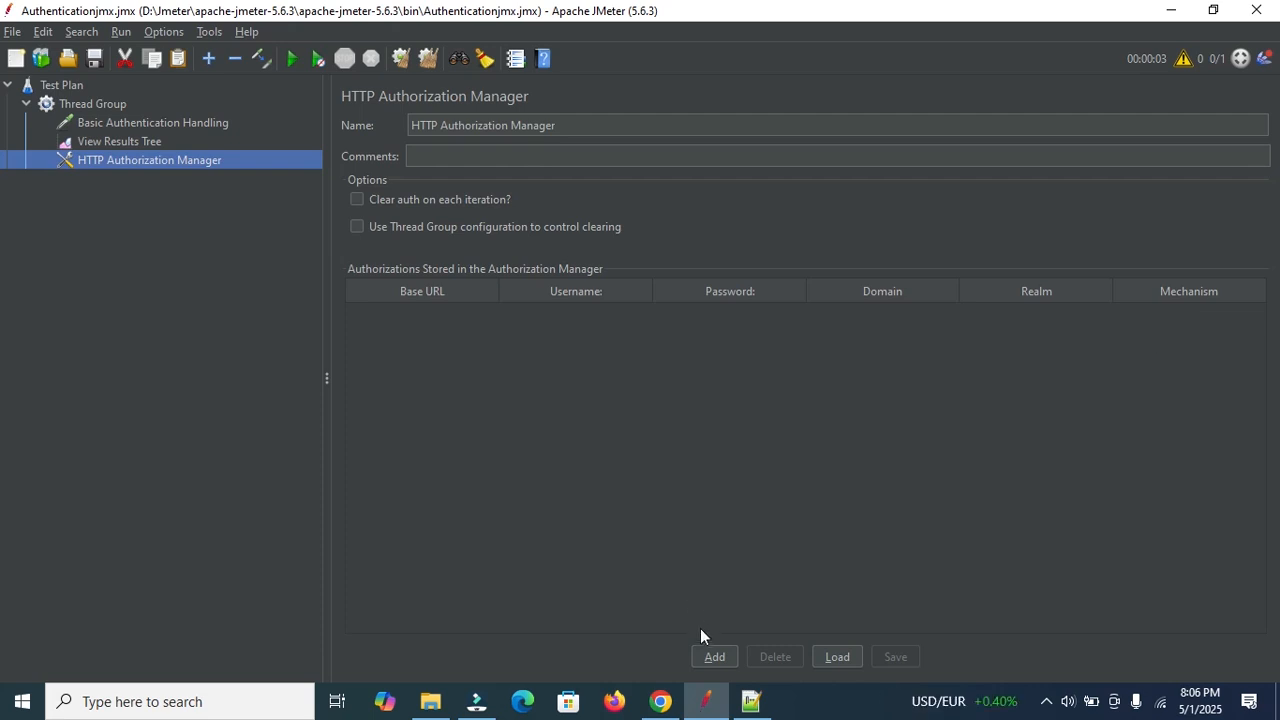
left_click(712, 655)
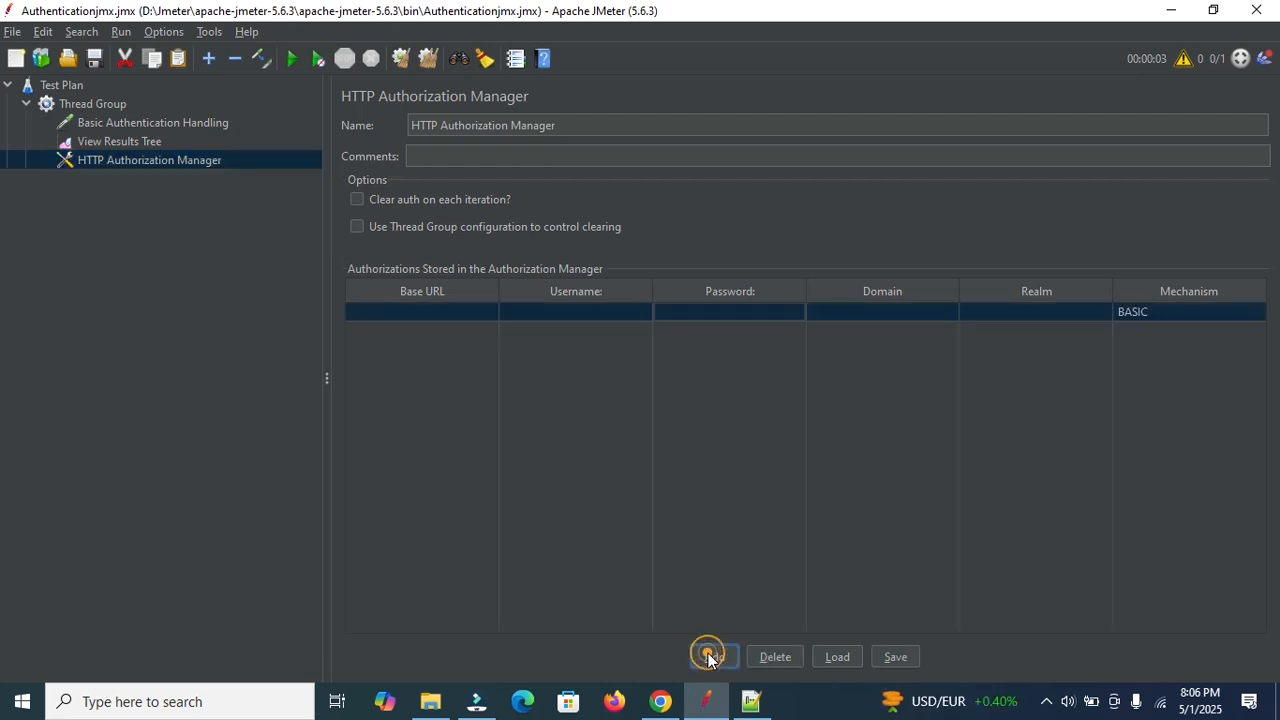
double_click(425, 310)
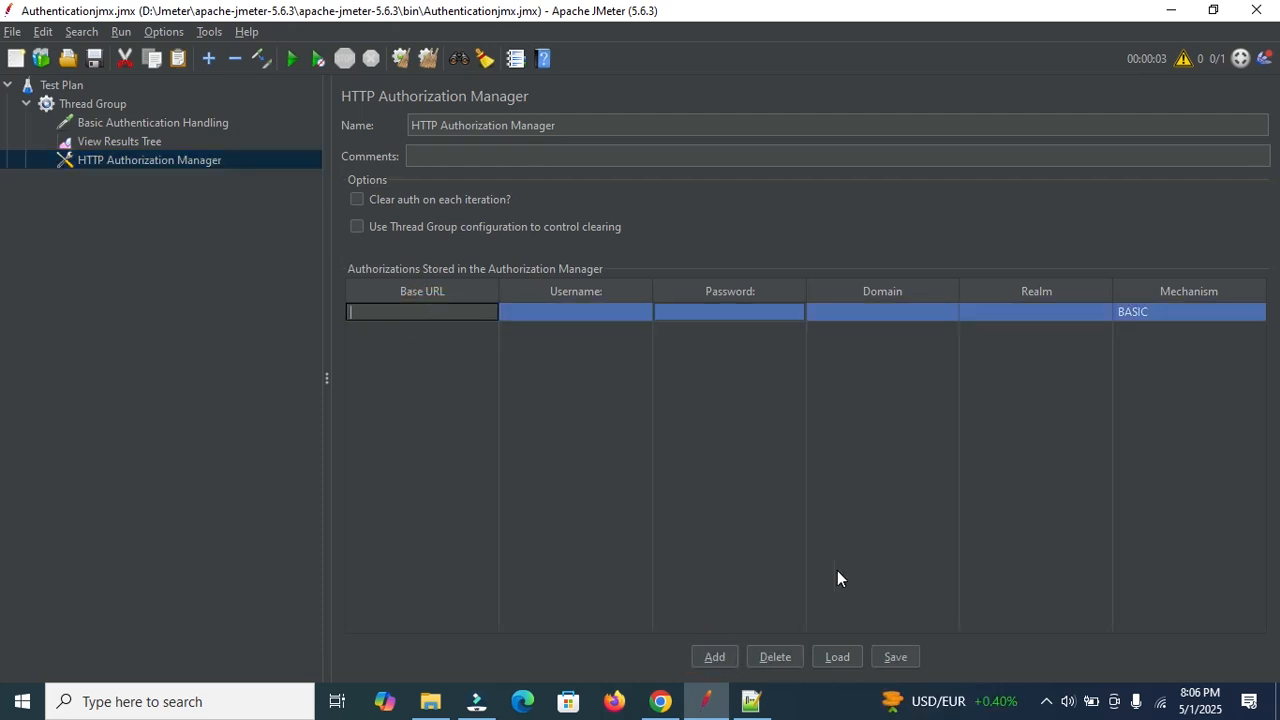
left_click(752, 700)
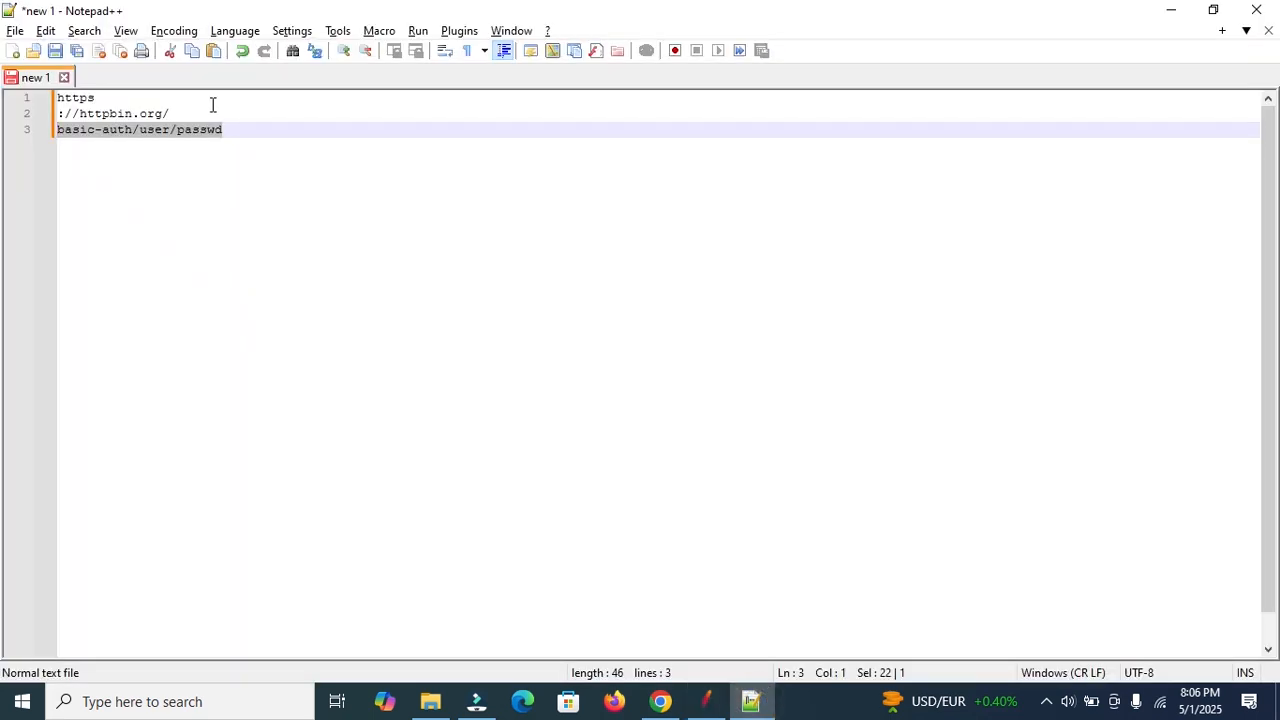
left_click(60, 114)
key("BackSpace")
left_click(60, 114)
key("BackSpace")
left_click(398, 97)
key("shift+Home")
key("ctrl+c")
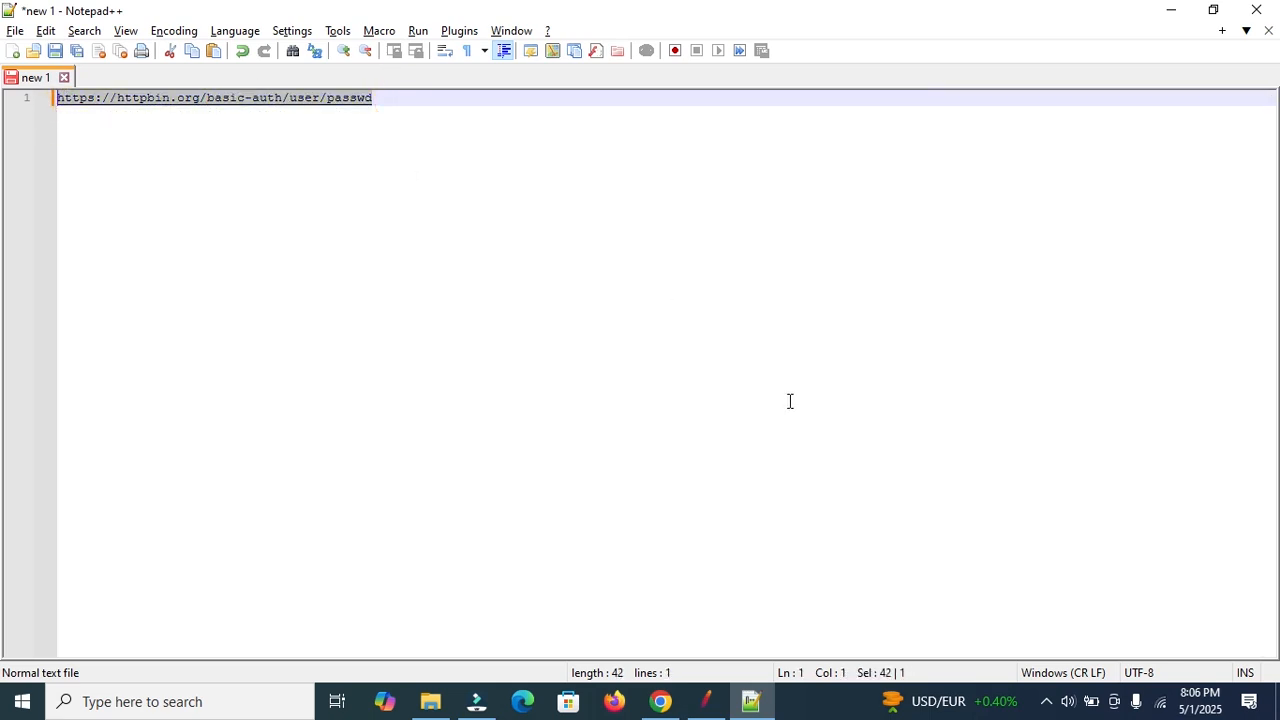
left_click(708, 703)
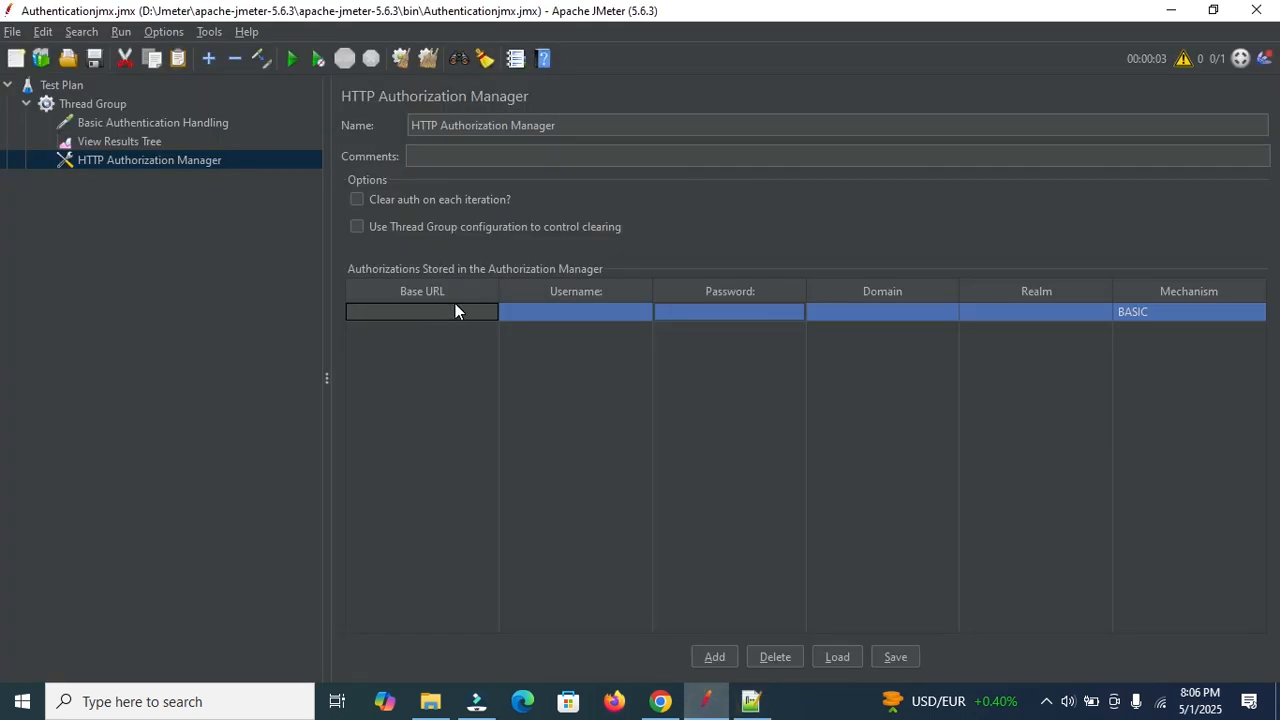
key("ctrl+v")
Enter the row's username and password and set the mechanism to BASIC_DIGEST.
double_click(594, 312)
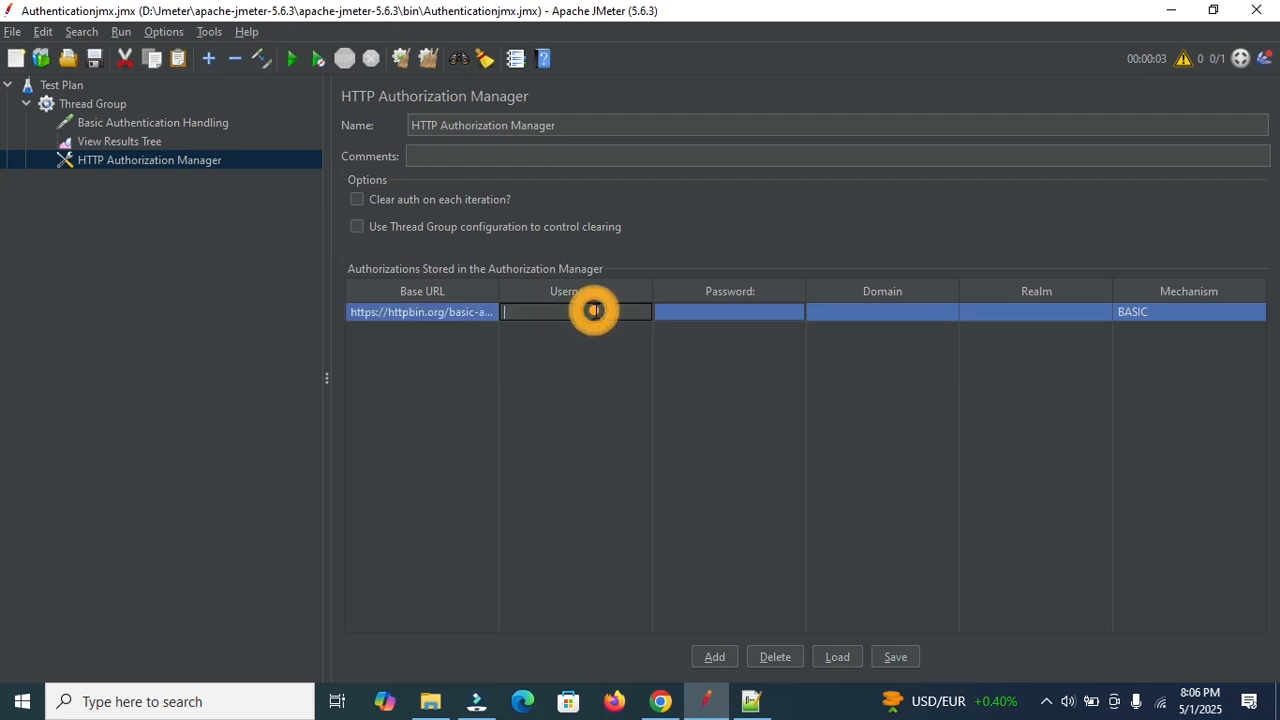
left_click(751, 701)
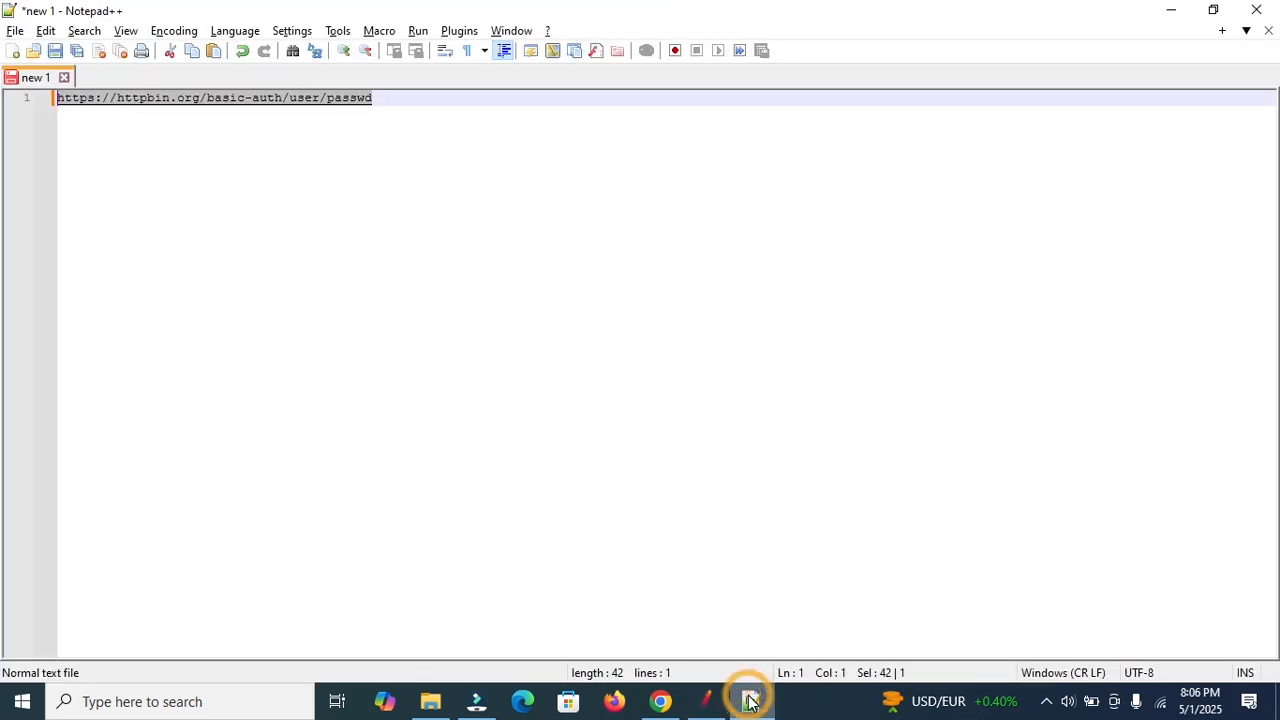
left_click(751, 701)
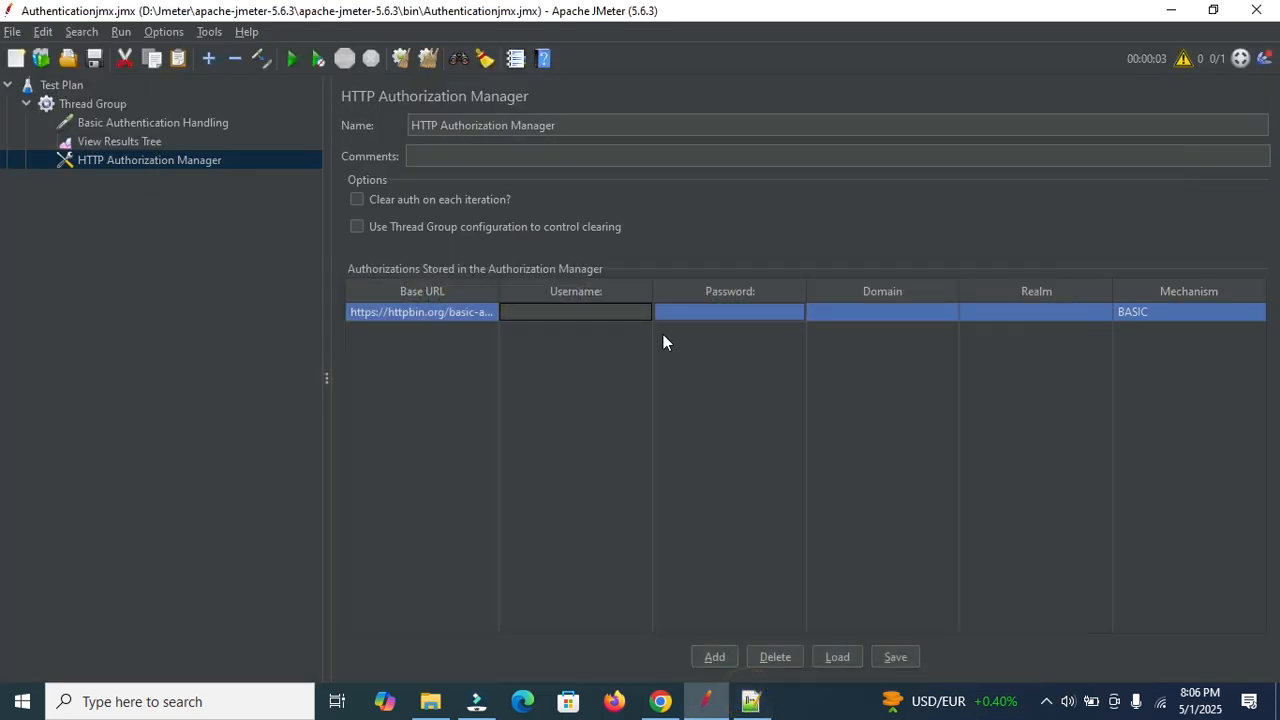
type("user")
left_click(751, 701)
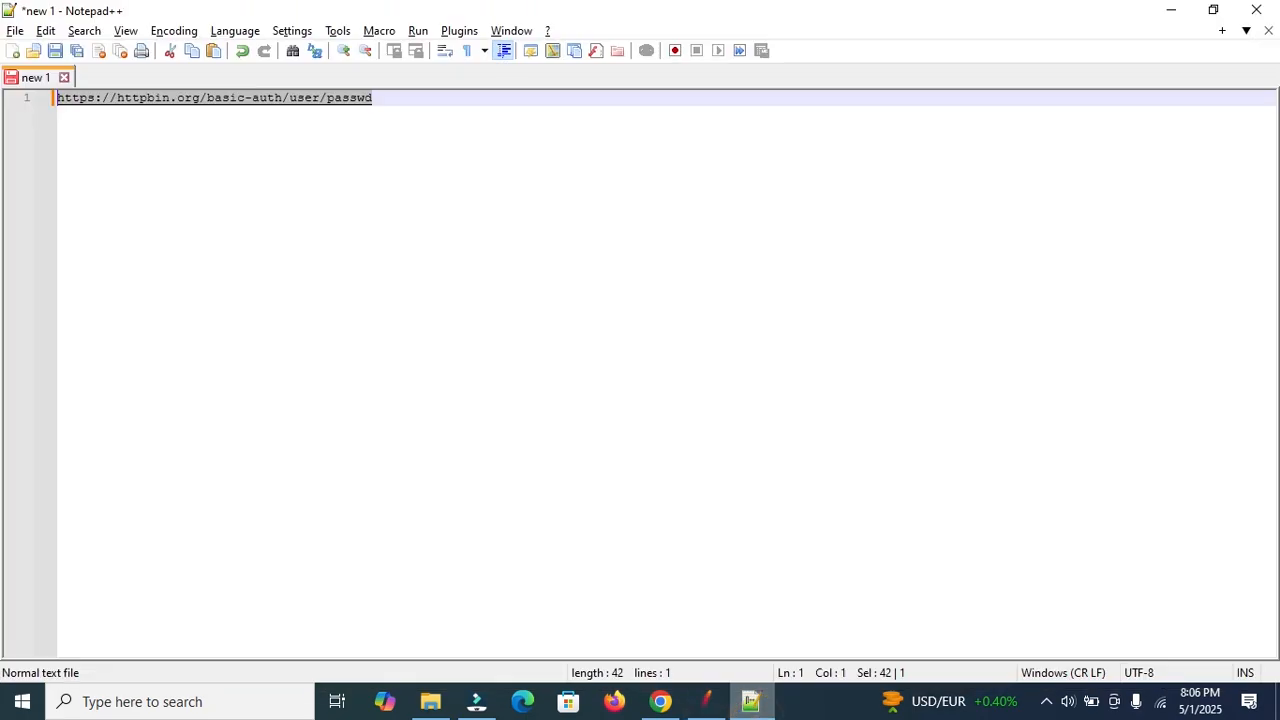
left_click(751, 701)
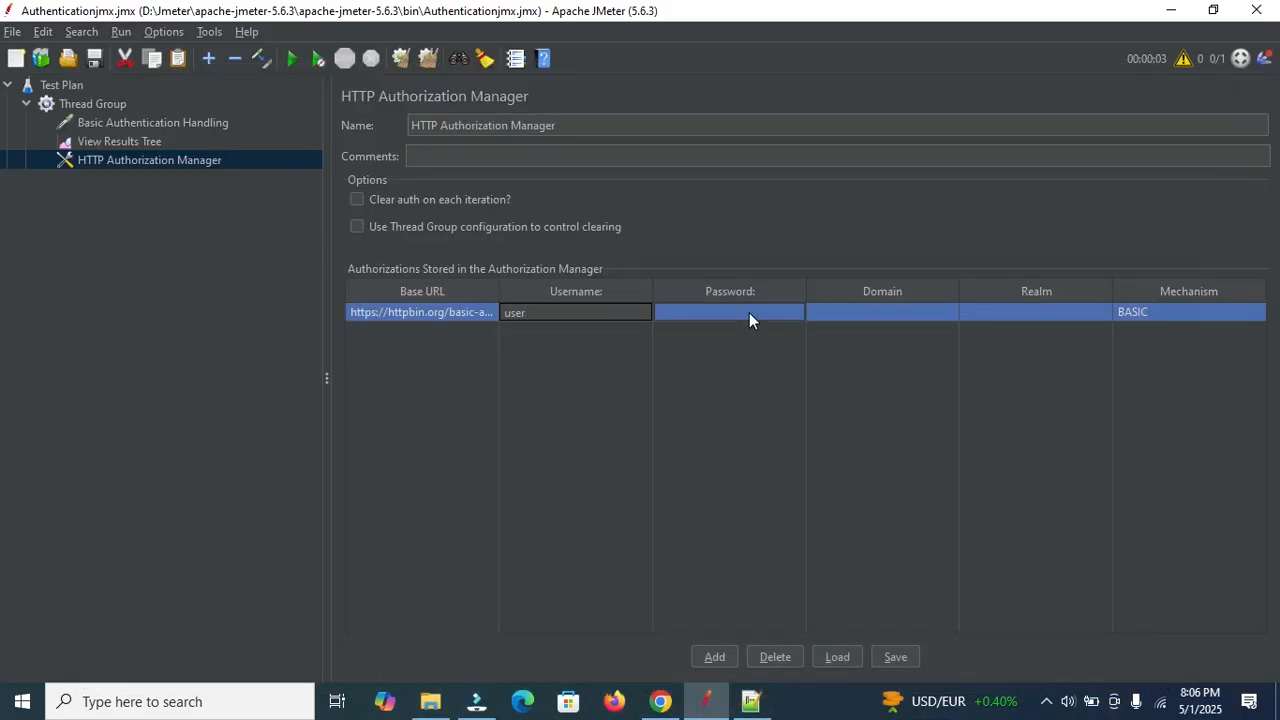
left_click(749, 312)
left_click(749, 311)
type("passwd")
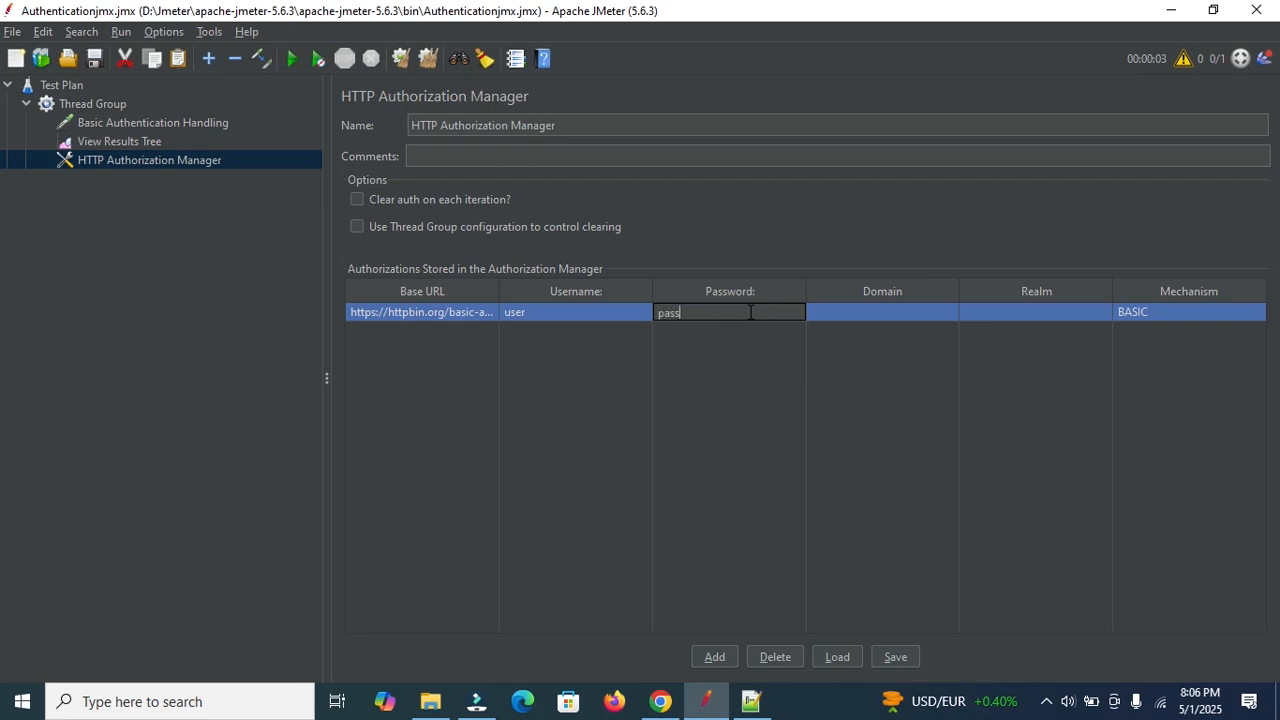
left_click(1184, 312)
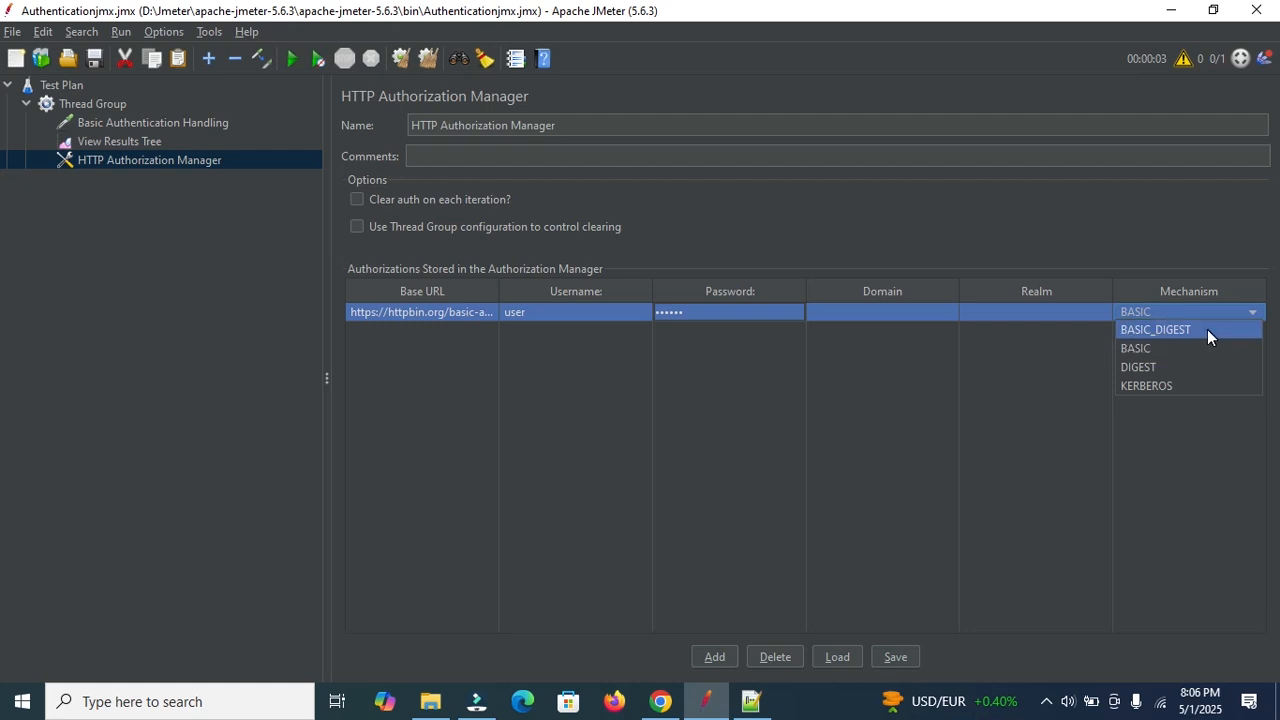
left_click(1207, 329)
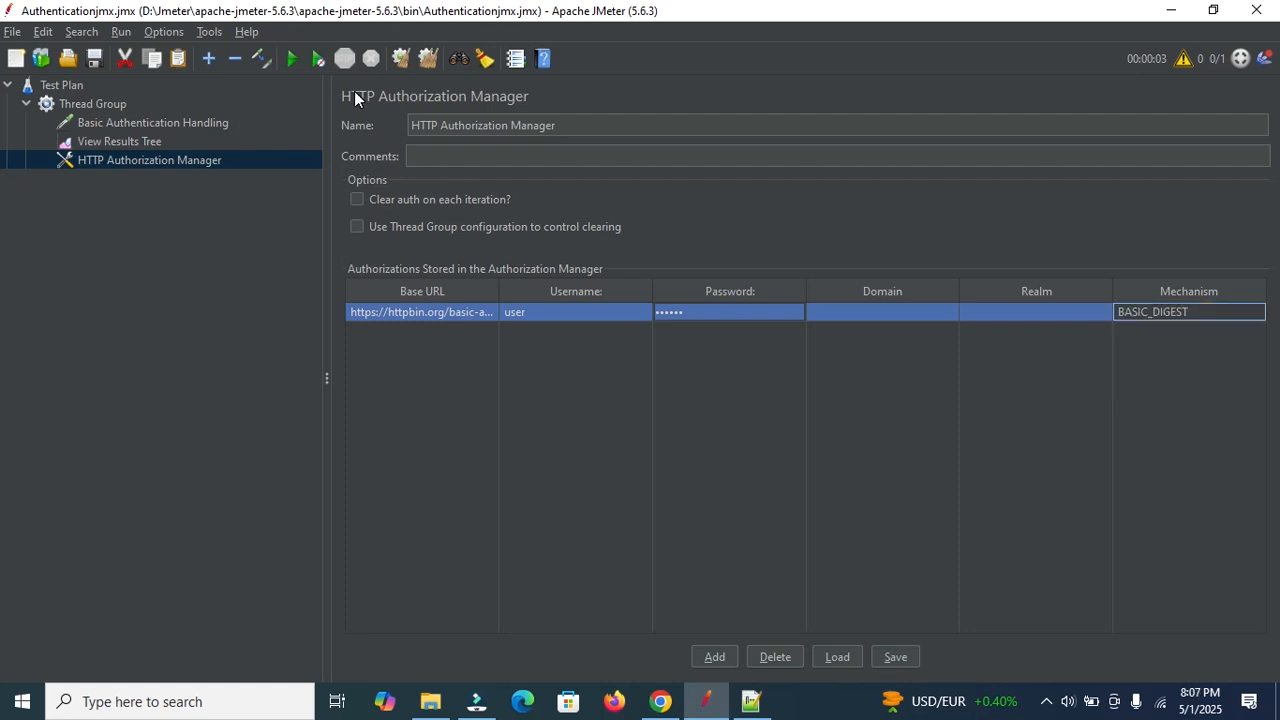
Move the HTTP Authorization Manager to the top of the Thread Group.
left_click(425, 60)
left_click(425, 60)
left_click_drag(164, 159, 200, 122)
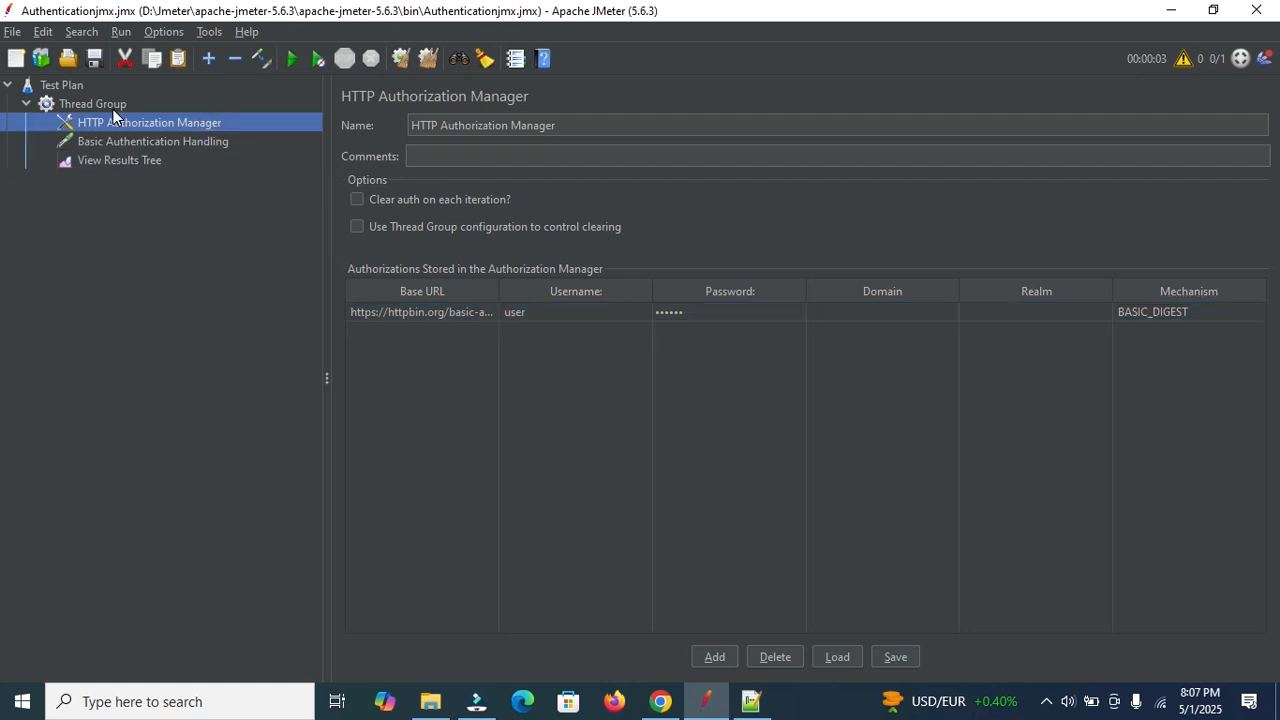
Clear previous results, rerun the test and view the View Results Tree.
left_click(290, 62)
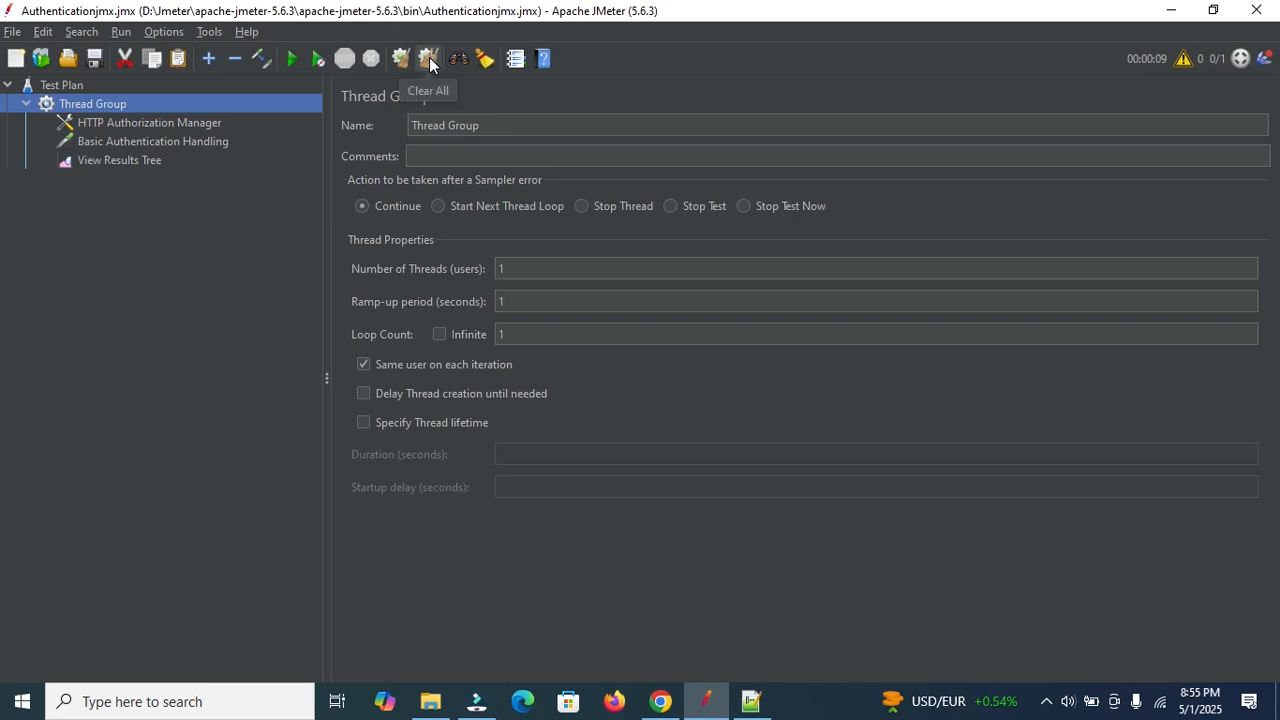
left_click(429, 57)
left_click(291, 60)
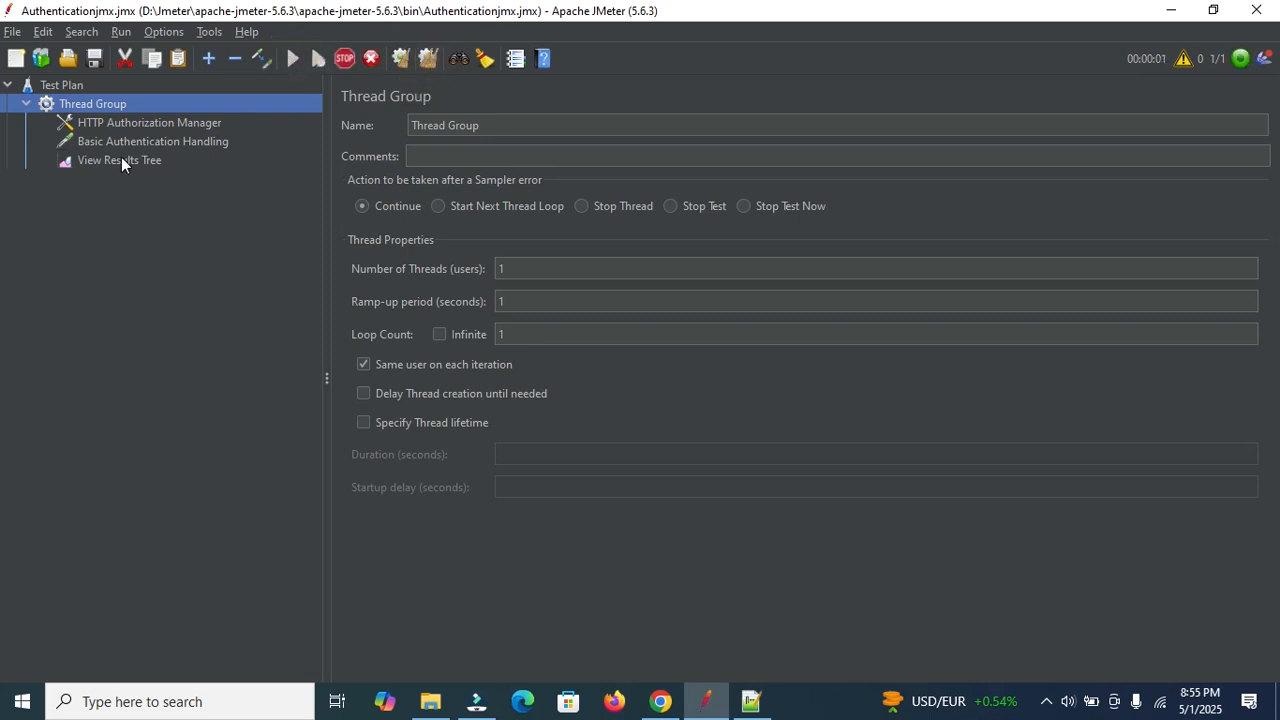
left_click(121, 160)
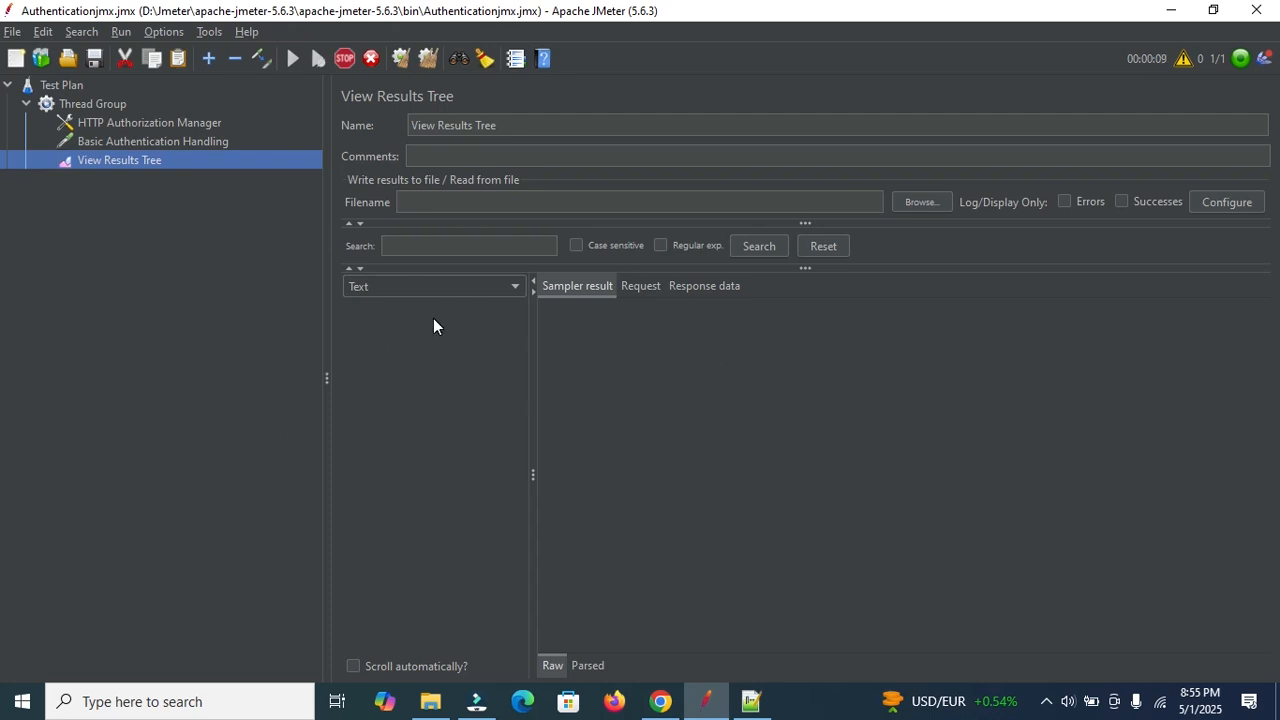
Review the successful run's request, JSON response data and 200 OK response headers.
left_click(647, 288)
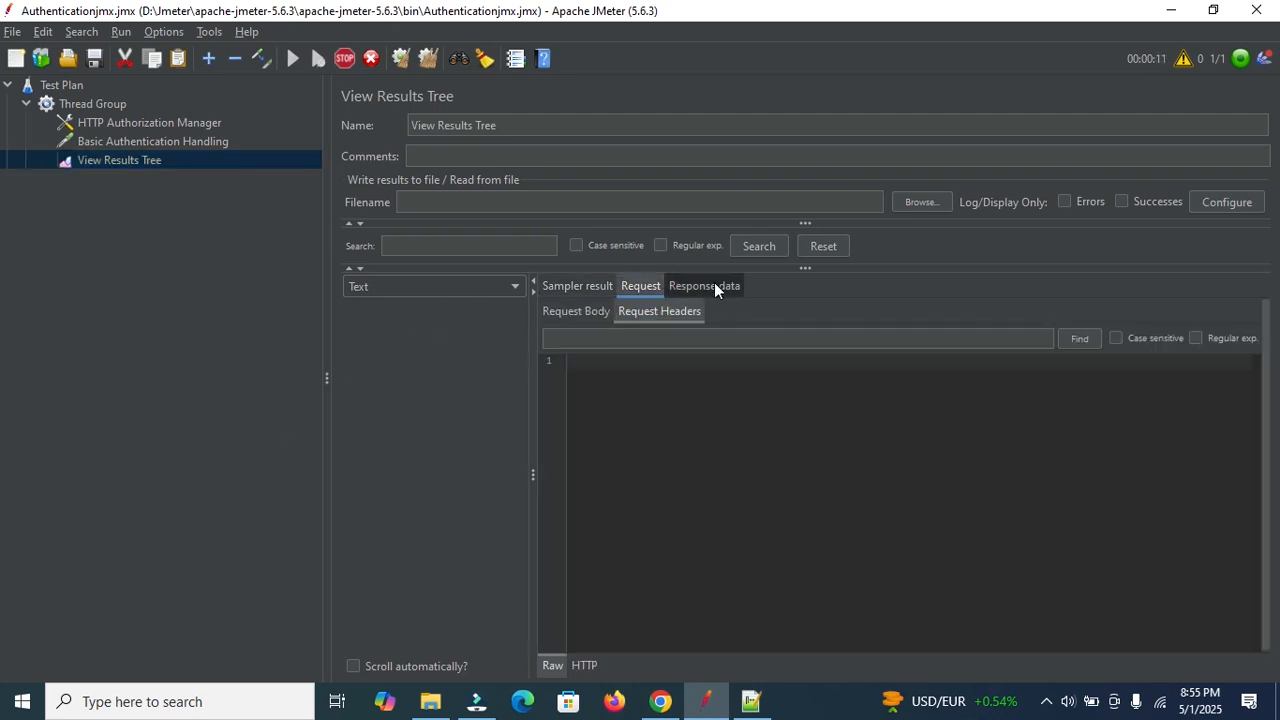
left_click(588, 310)
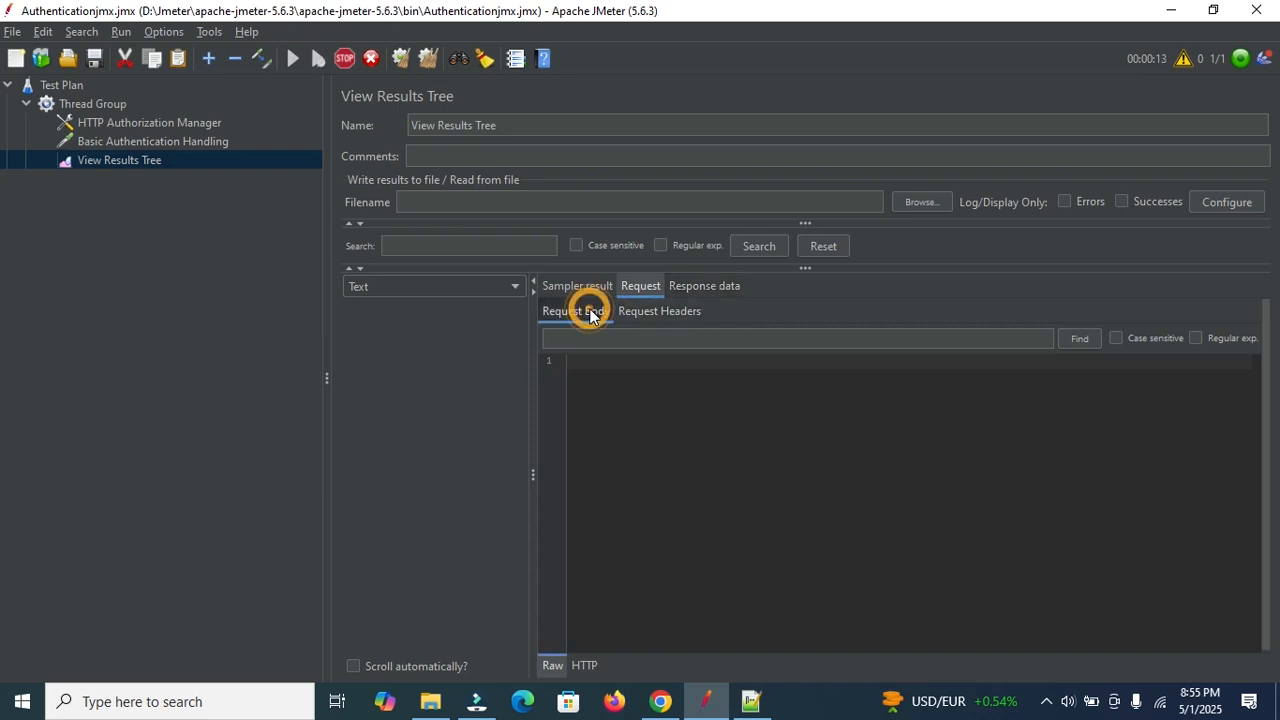
left_click(570, 288)
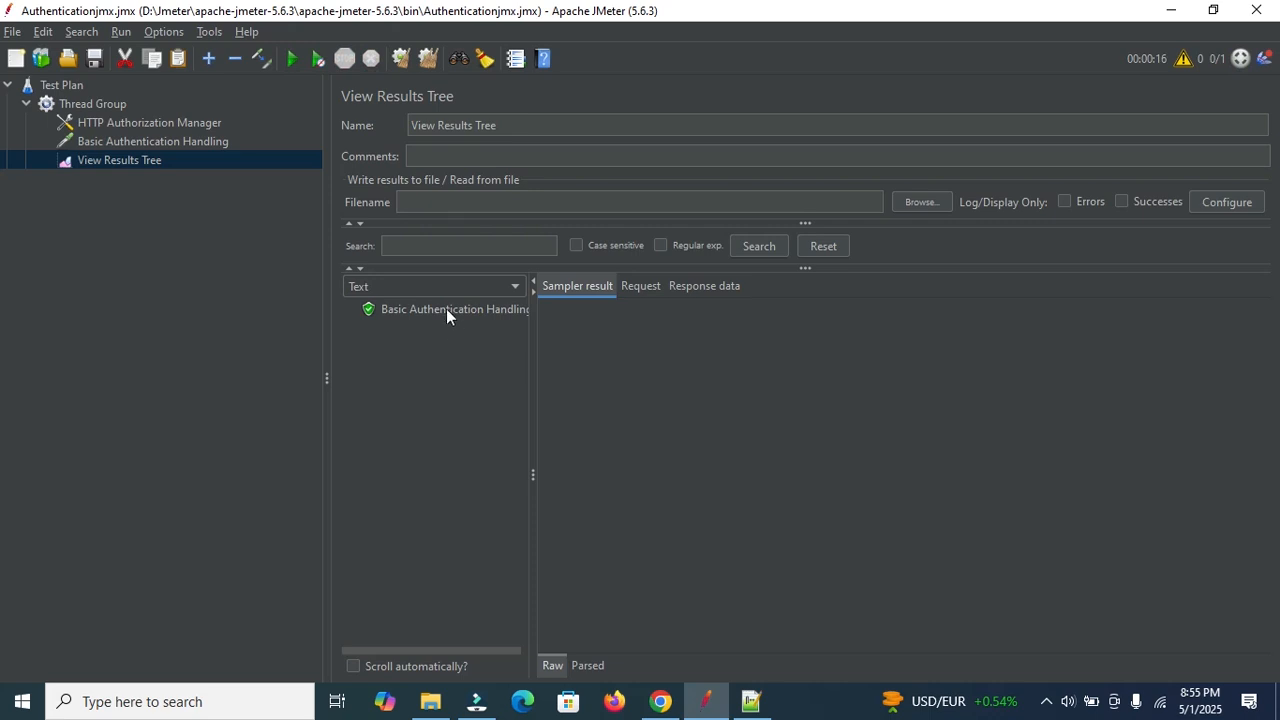
left_click(446, 308)
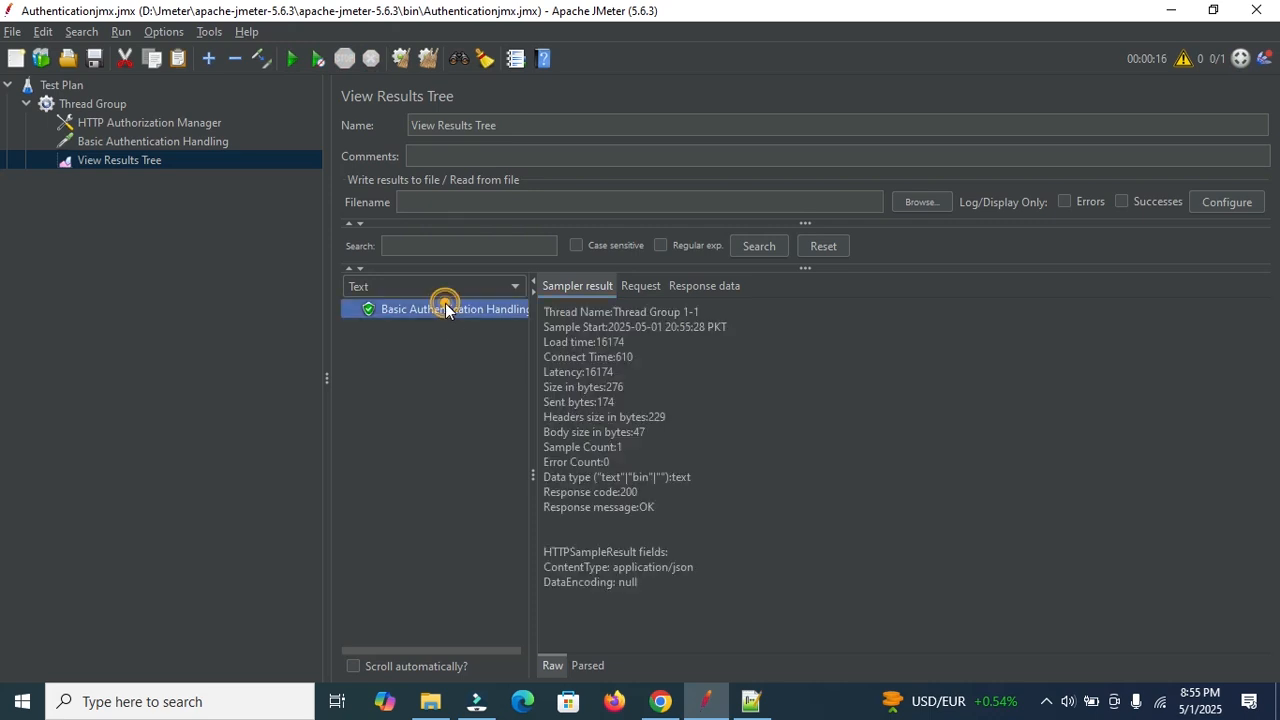
left_click(645, 289)
left_click(688, 287)
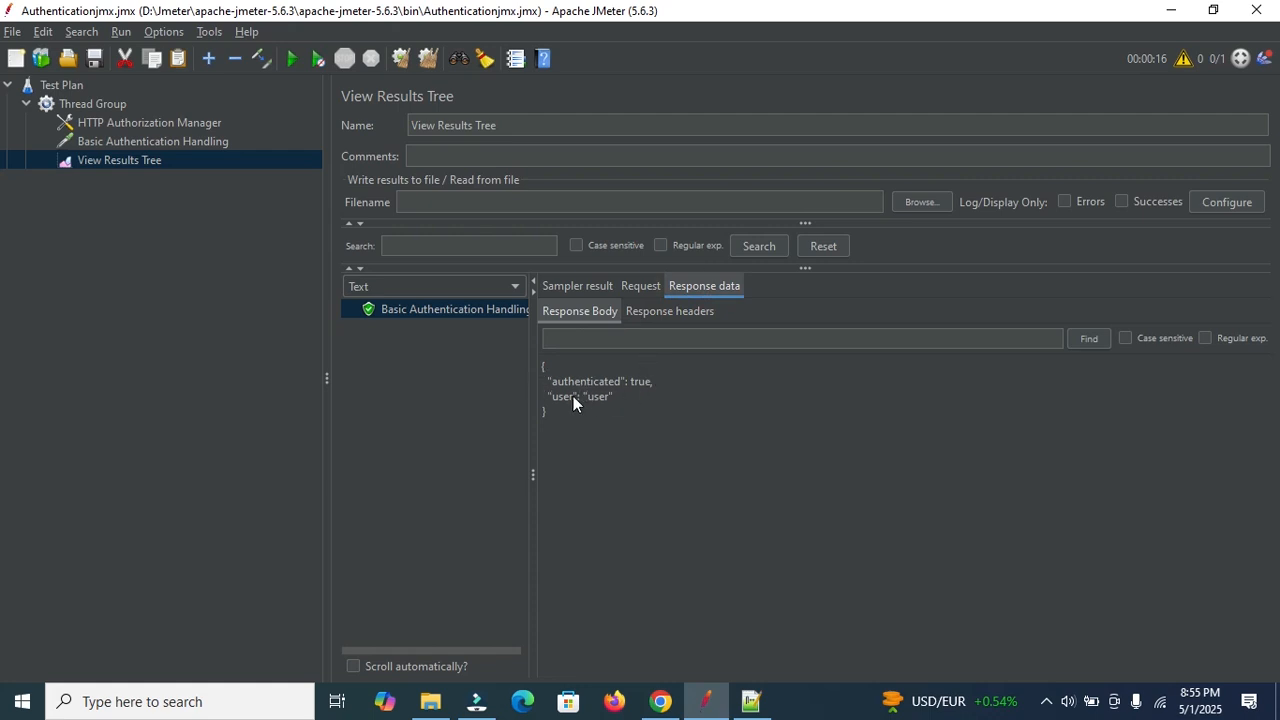
left_click(646, 310)
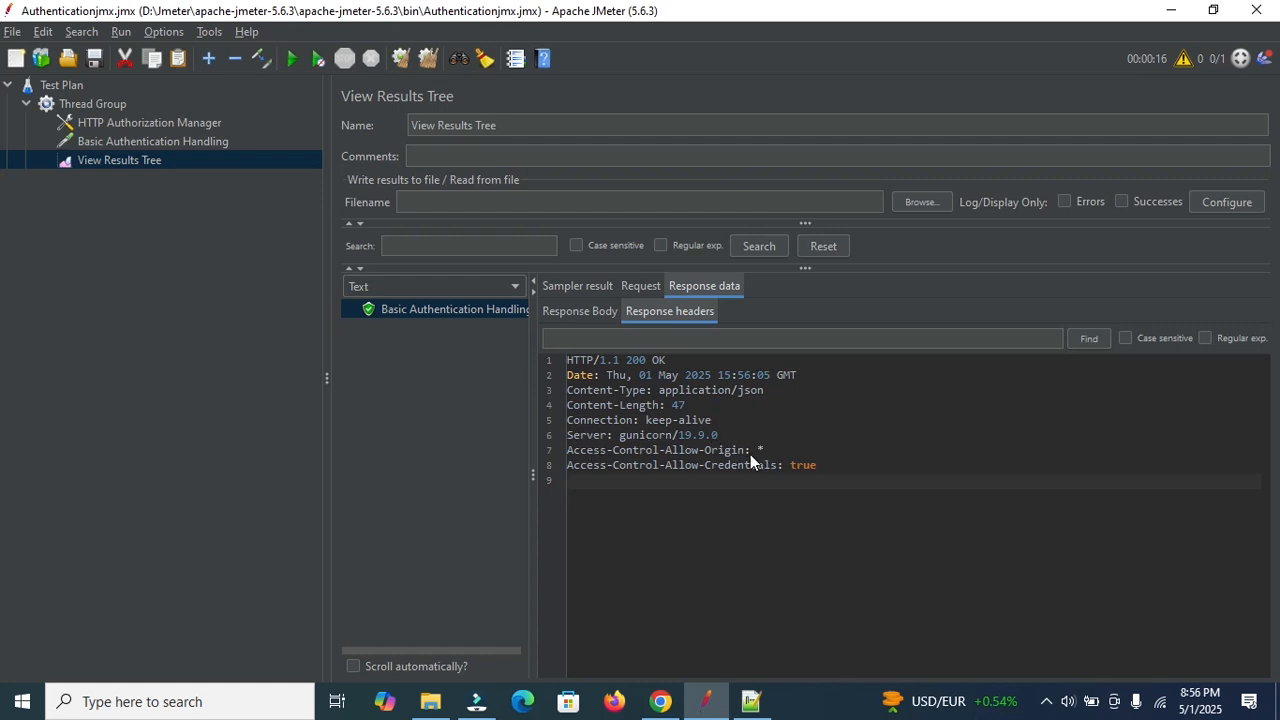
Highlight the GET method and httpbin URL in the sent request line.
left_click(640, 290)
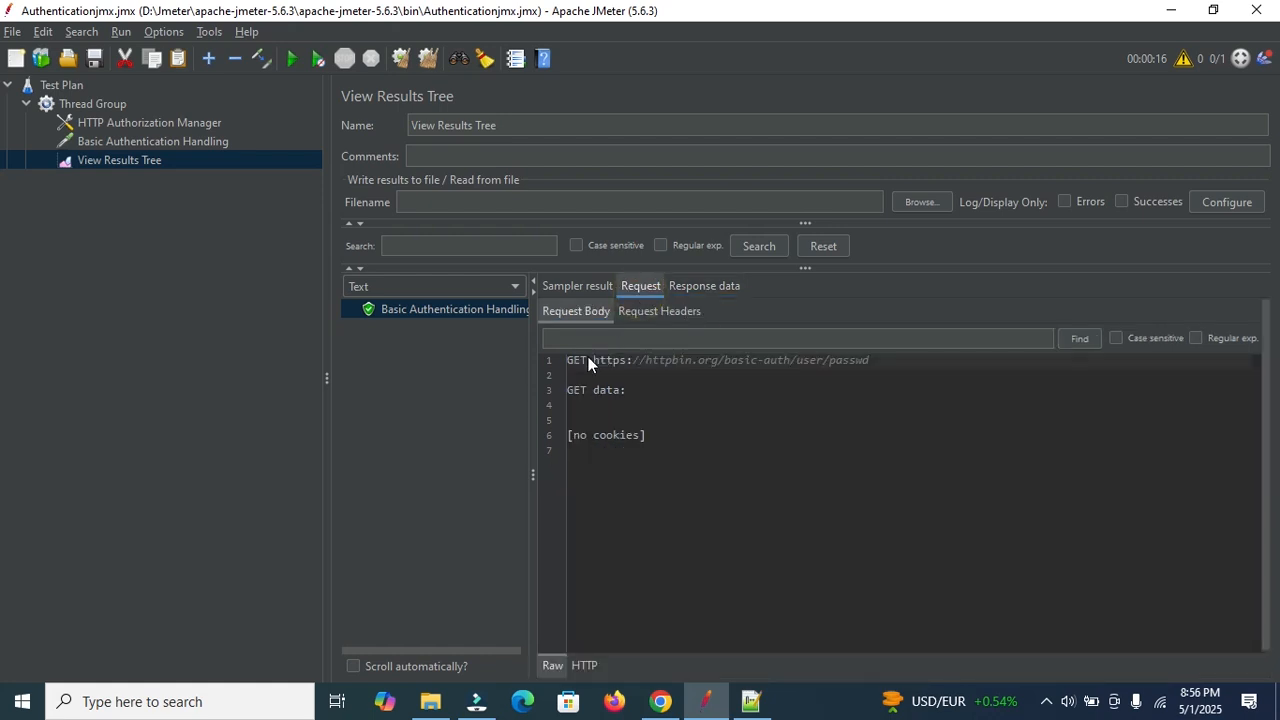
left_click_drag(584, 357, 563, 357)
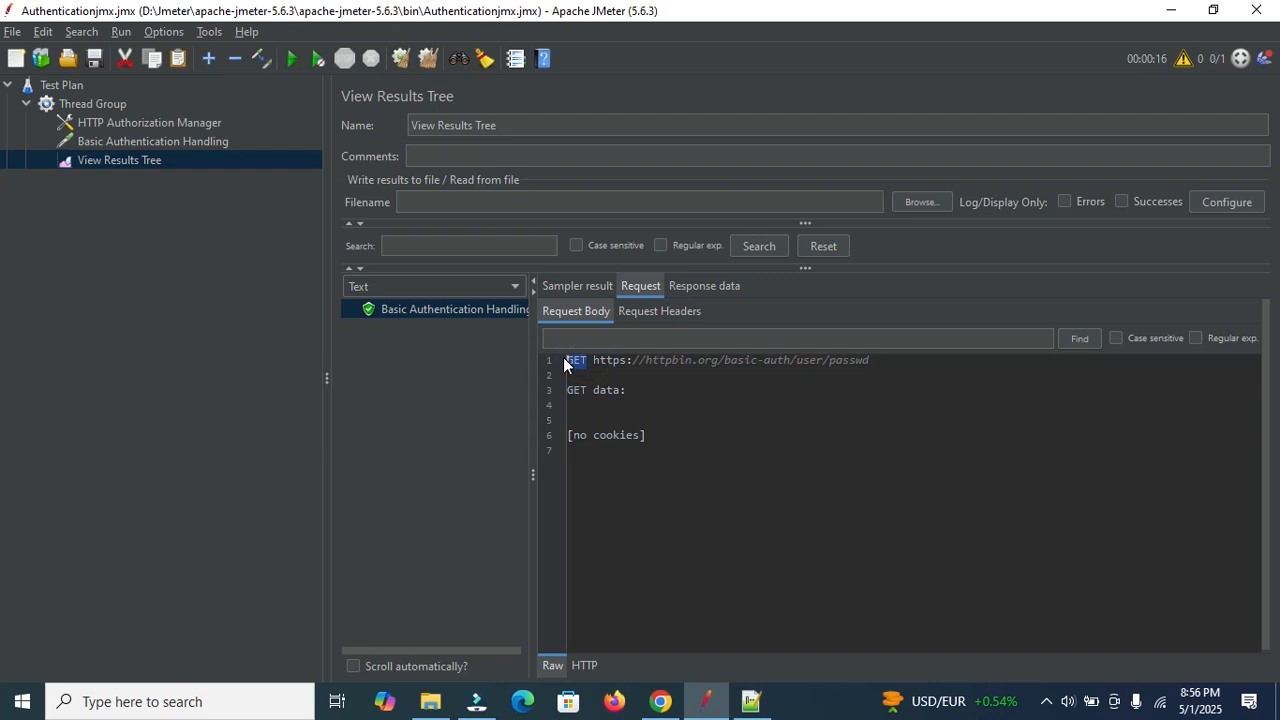
left_click_drag(875, 360, 633, 363)
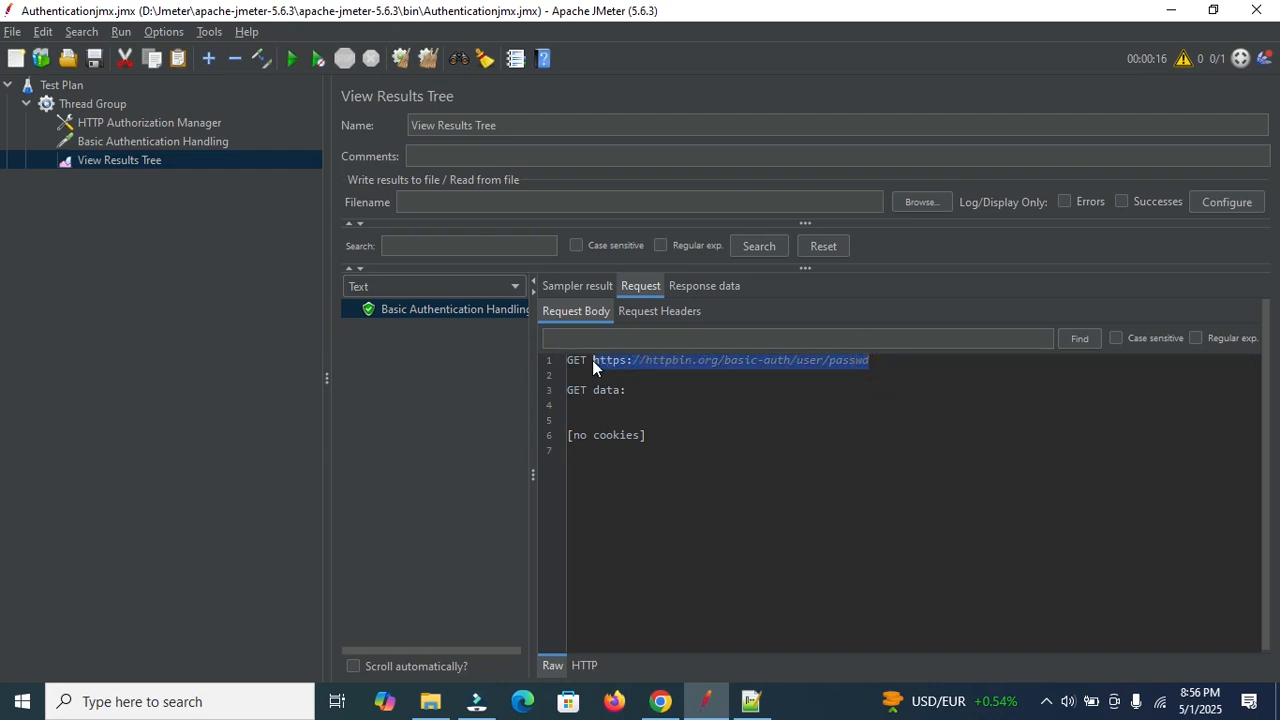
left_click(164, 136)
Replace the stored httpbin password with a wrong one, clear old results and start the test.
left_click(150, 124)
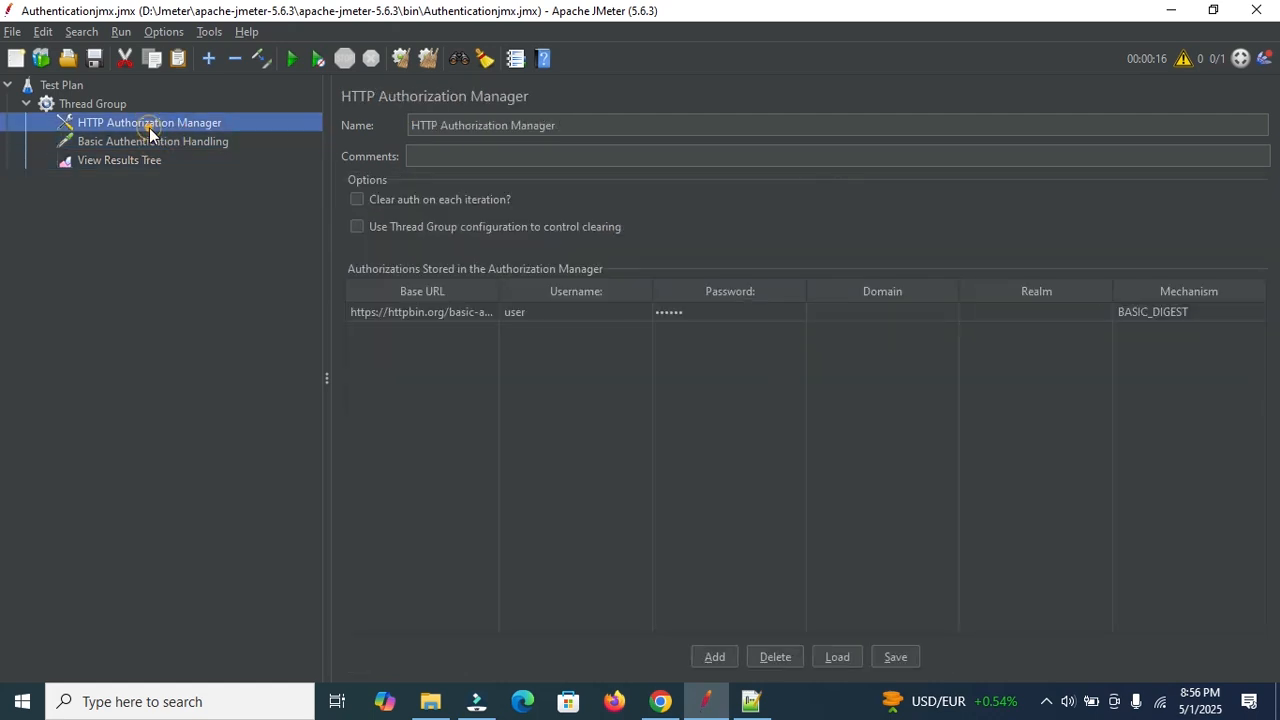
double_click(743, 308)
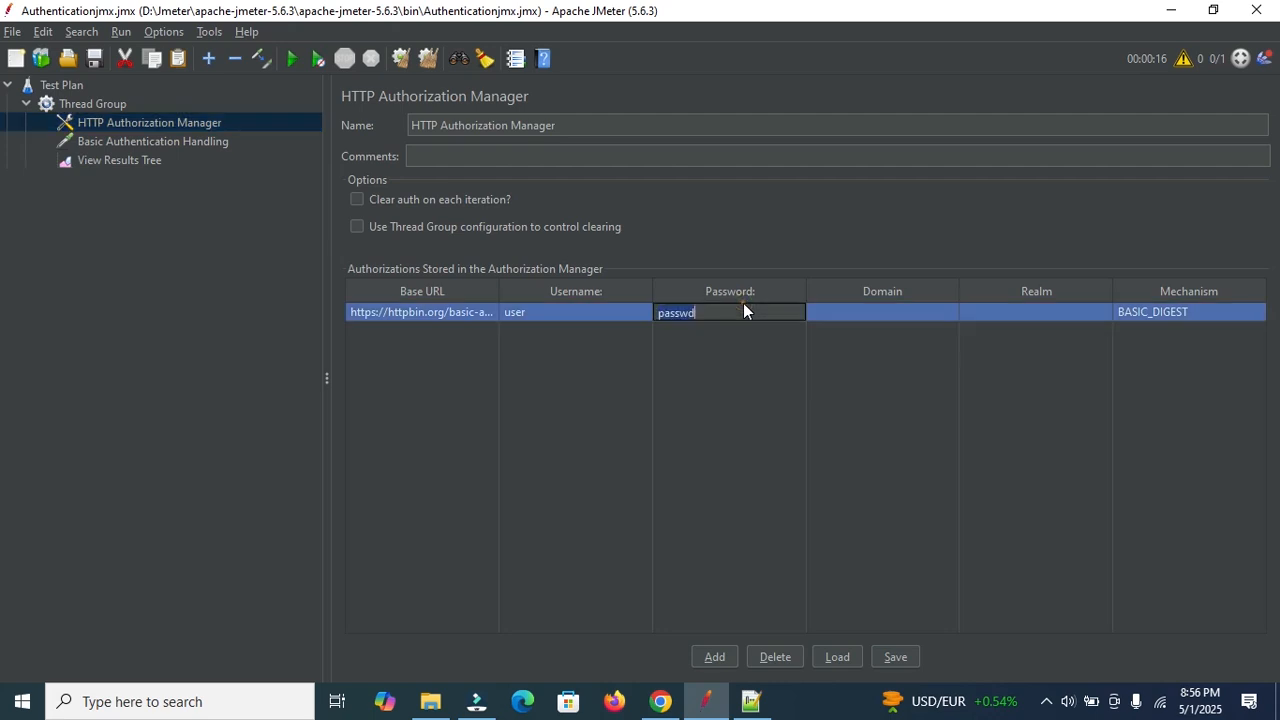
type("sasdds")
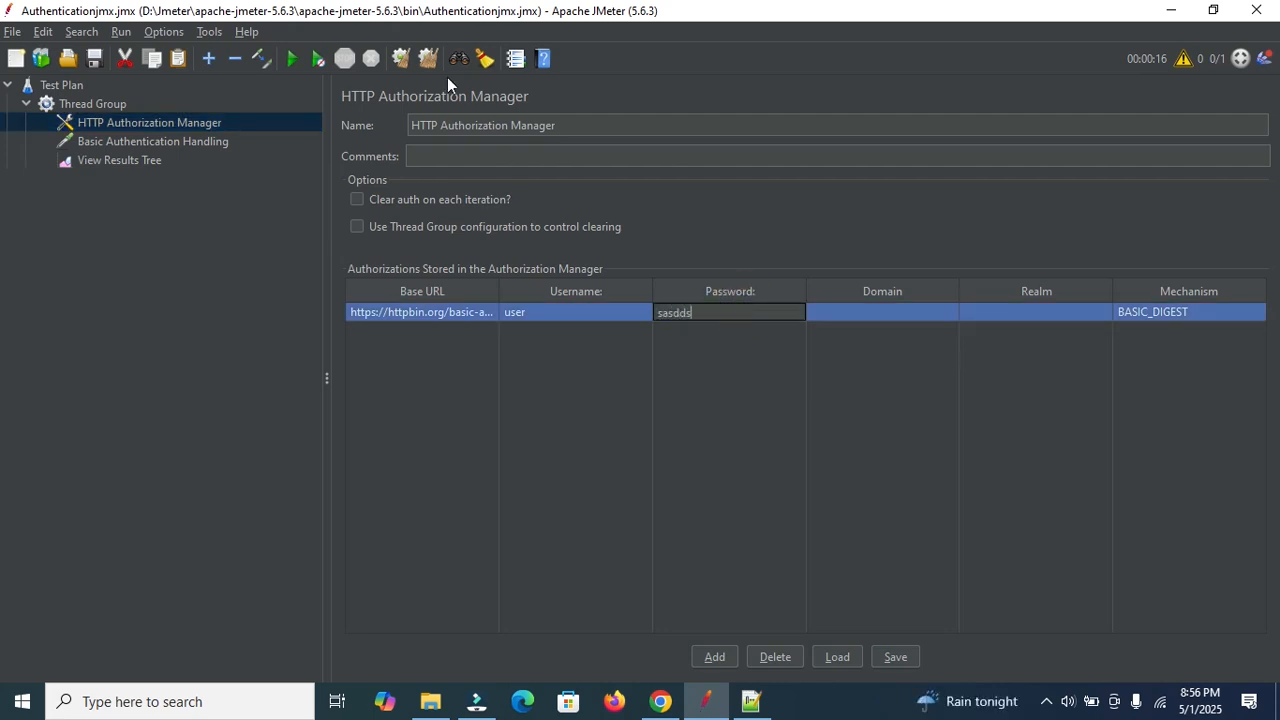
left_click(432, 60)
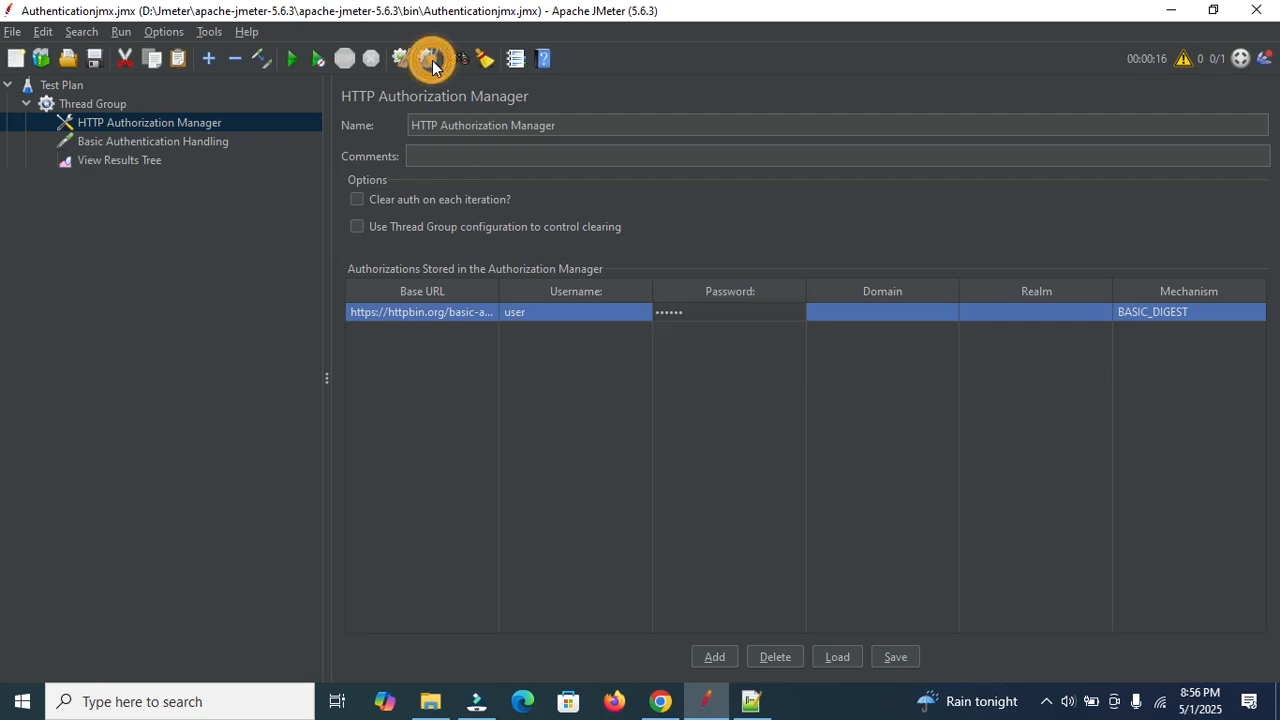
left_click(294, 60)
Watch View Results Tree during the run, comparing request settings with the stored credentials.
left_click(127, 160)
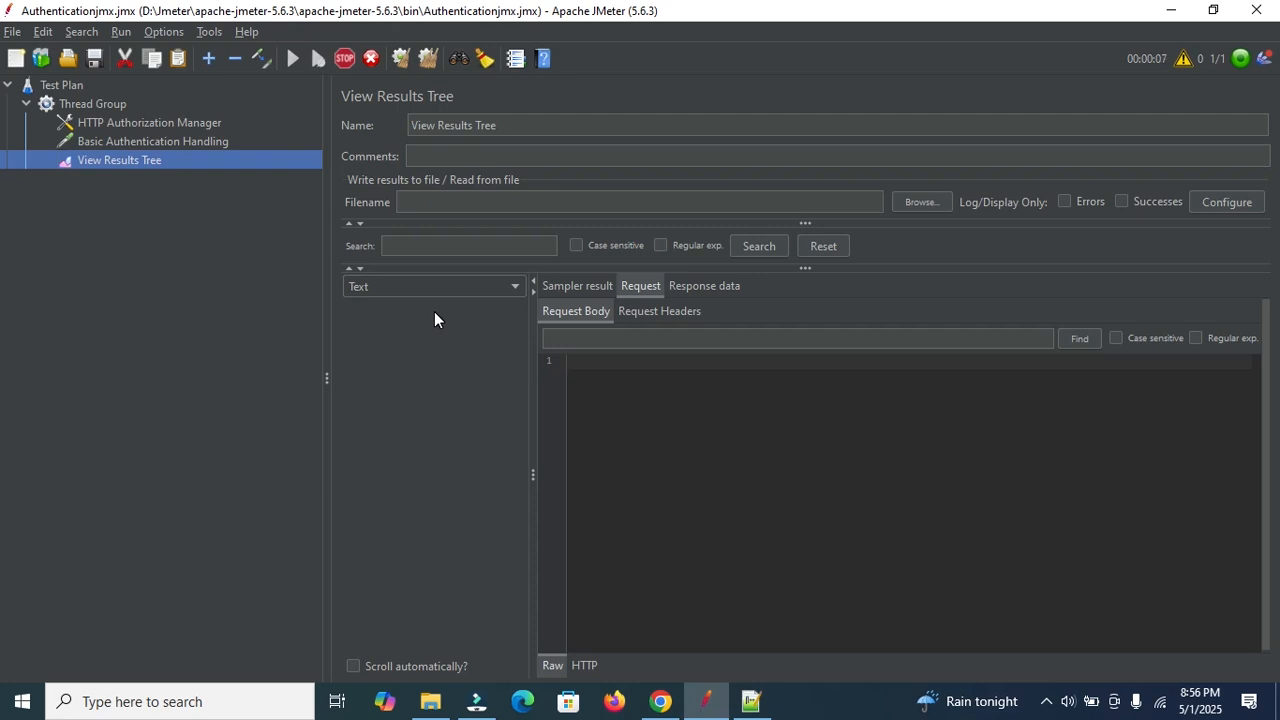
left_click(586, 286)
left_click(649, 285)
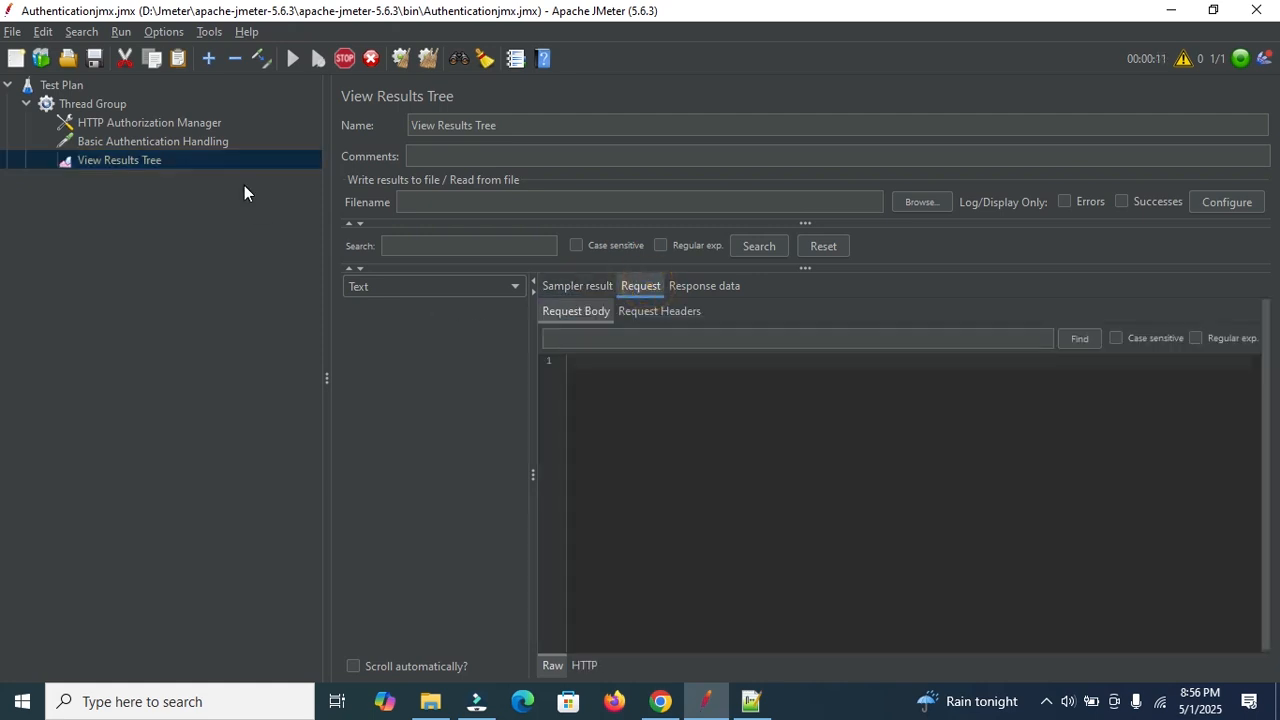
left_click(137, 143)
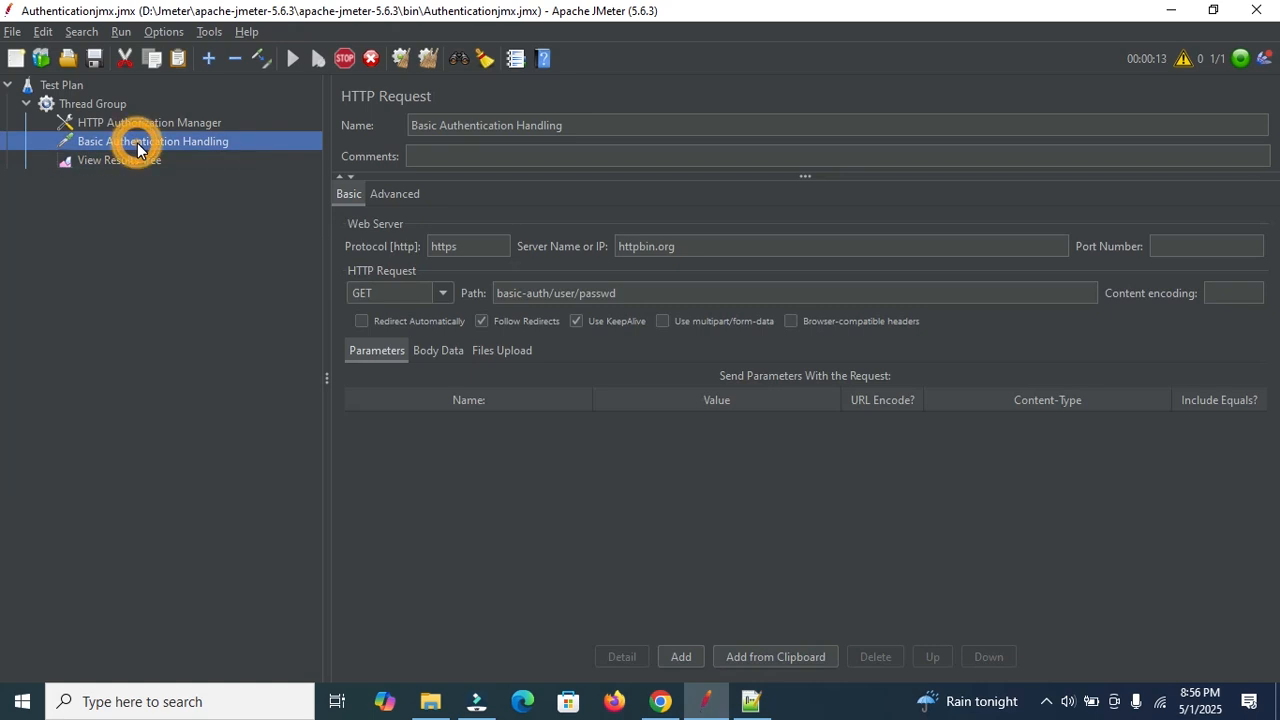
left_click(143, 121)
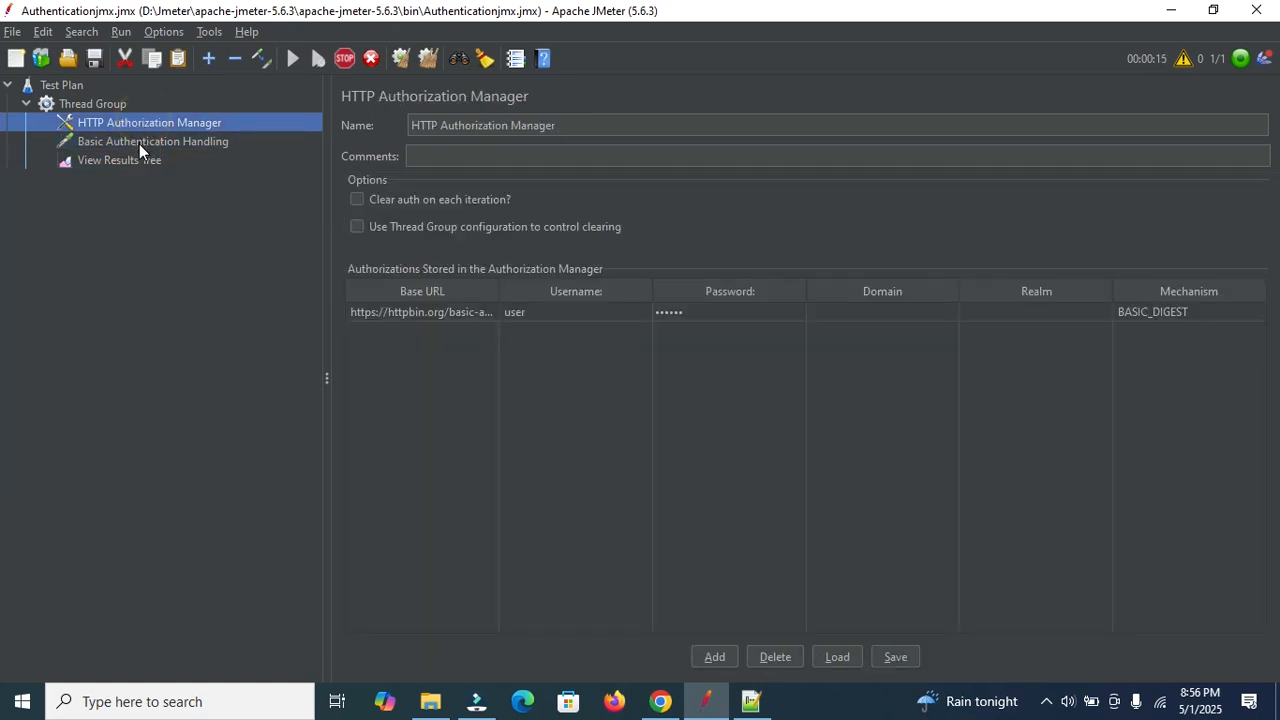
left_click(139, 144)
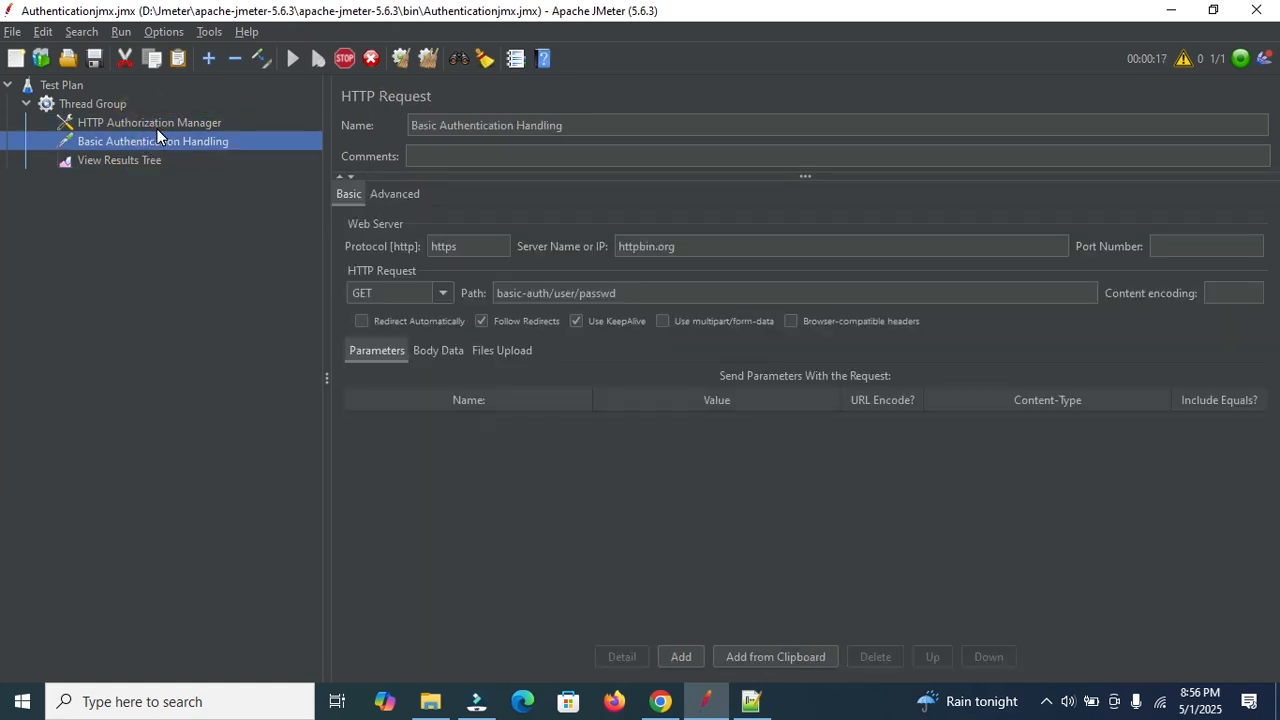
left_click(157, 128)
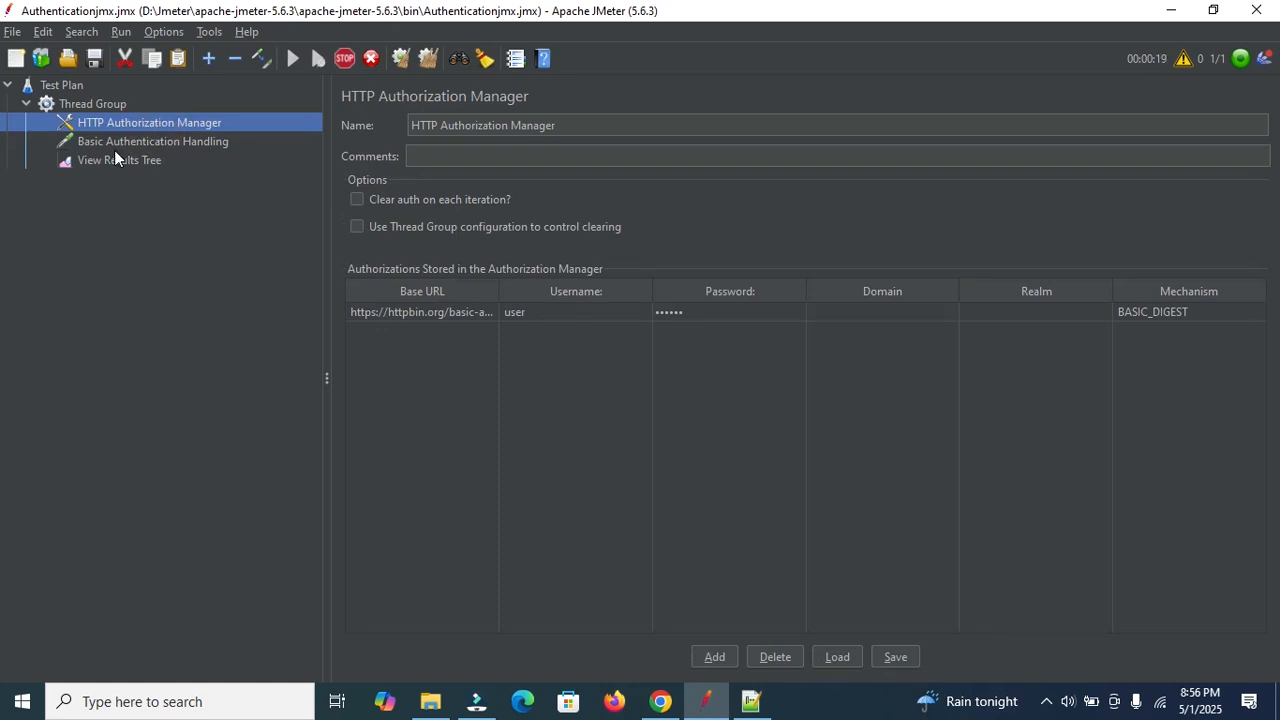
left_click(114, 153)
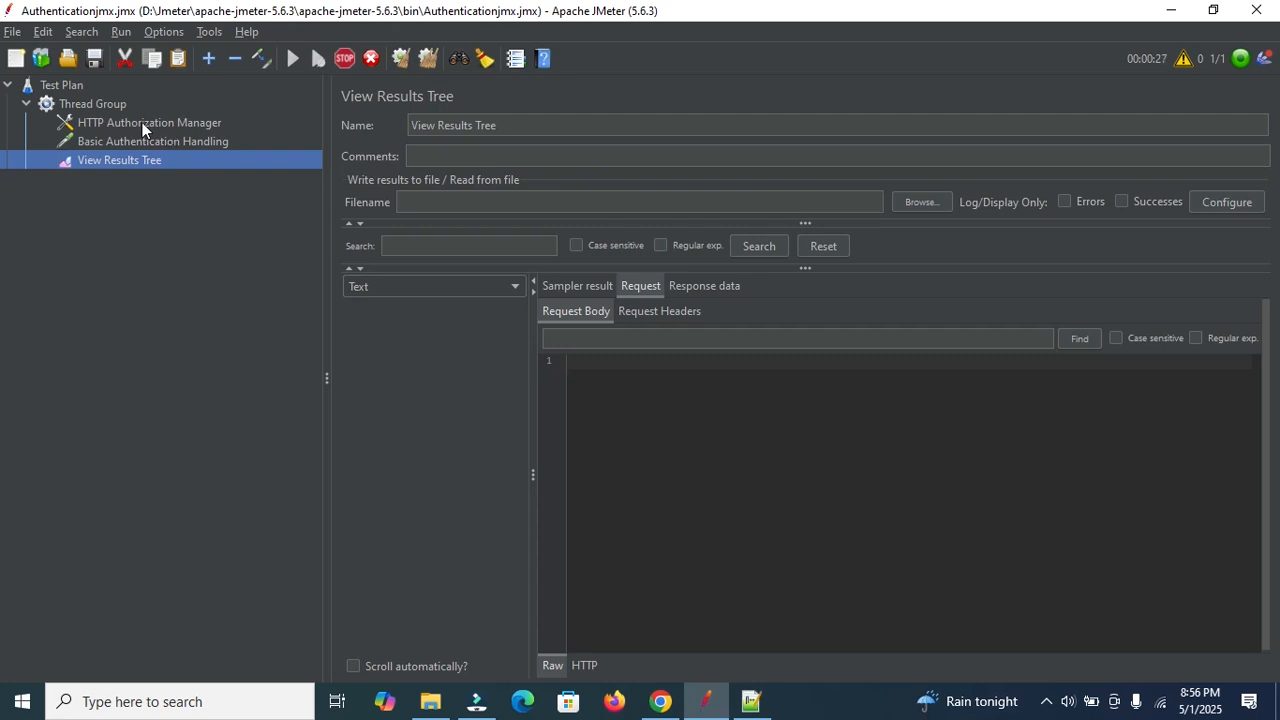
left_click(142, 123)
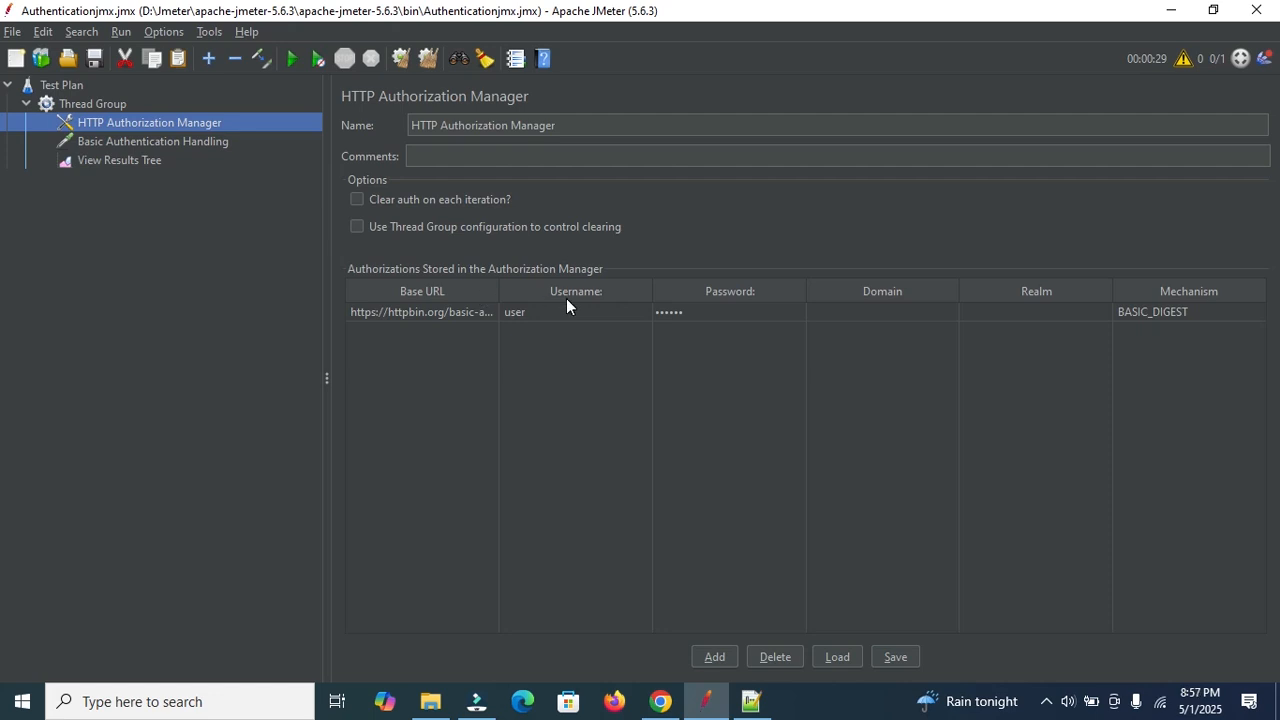
left_click(115, 141)
left_click(116, 162)
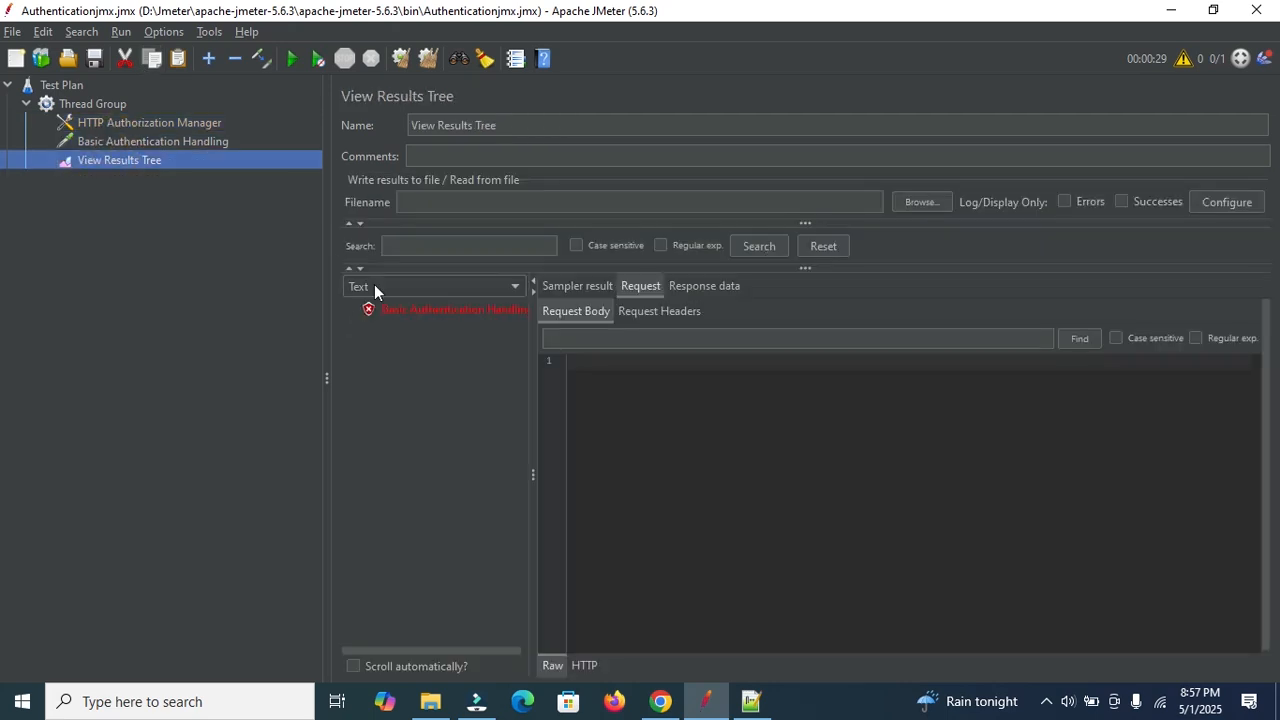
left_click(429, 310)
left_click(663, 311)
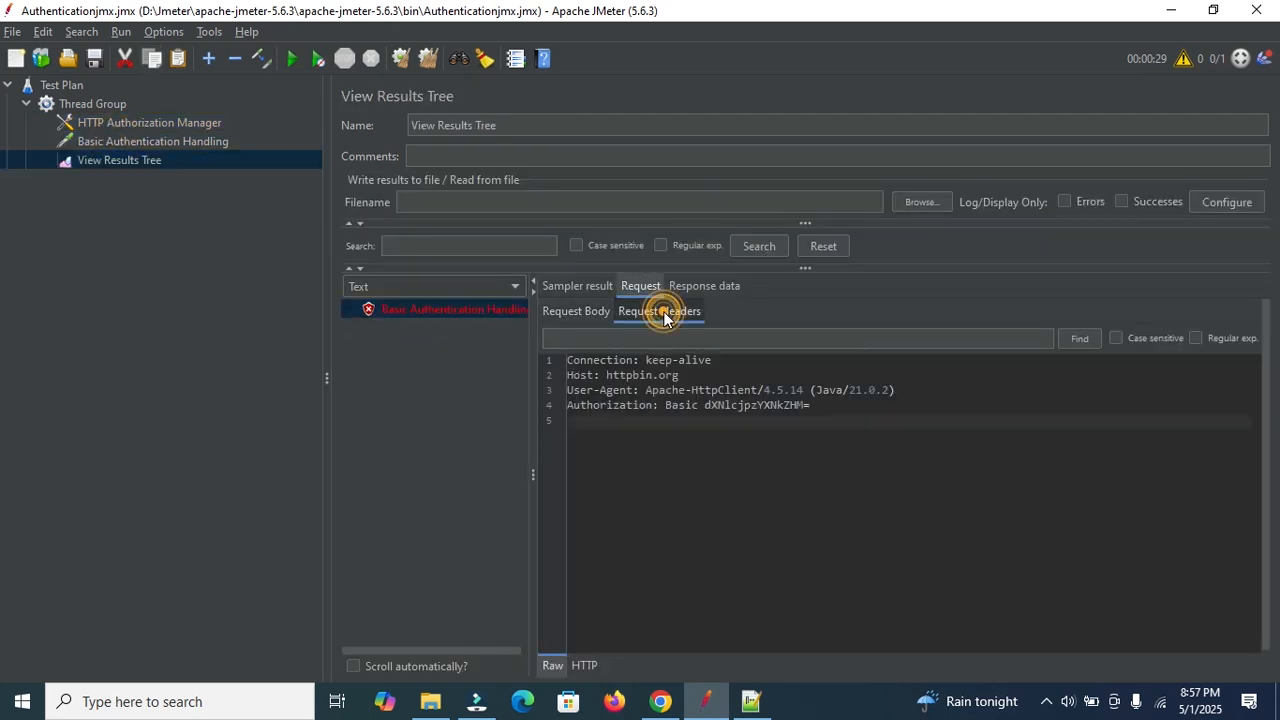
left_click(708, 287)
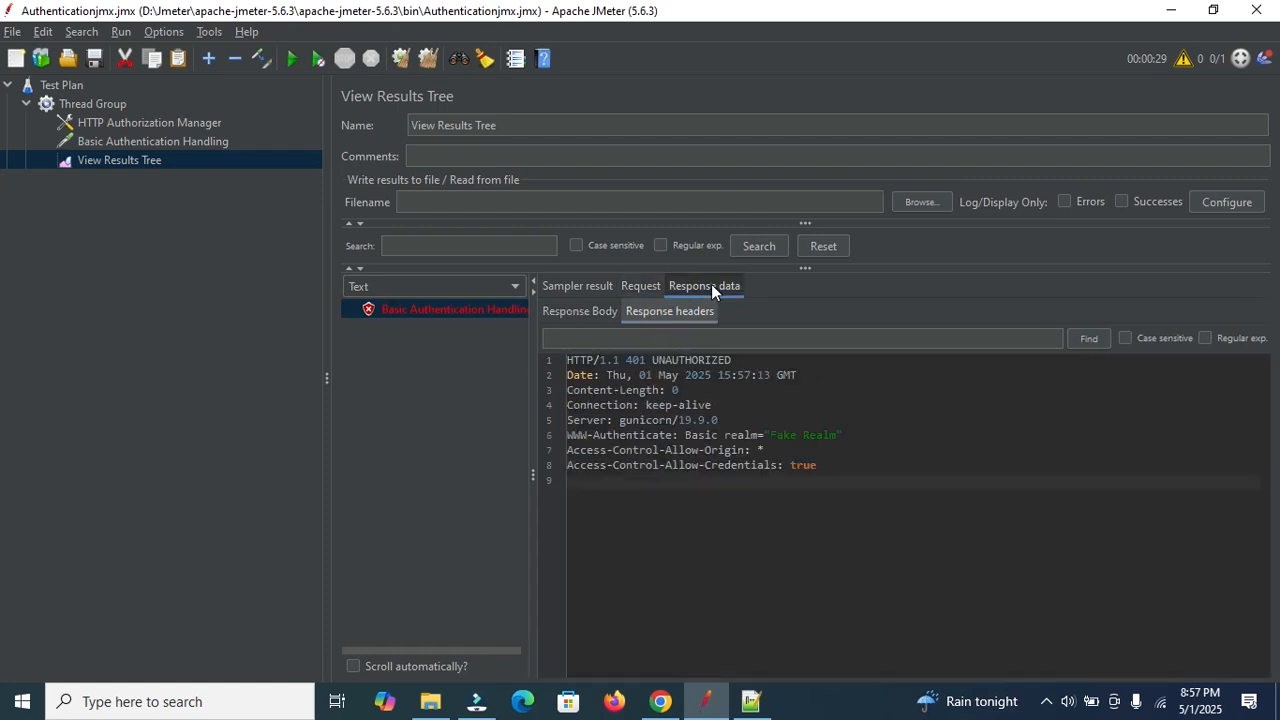
left_click(583, 309)
left_click(589, 287)
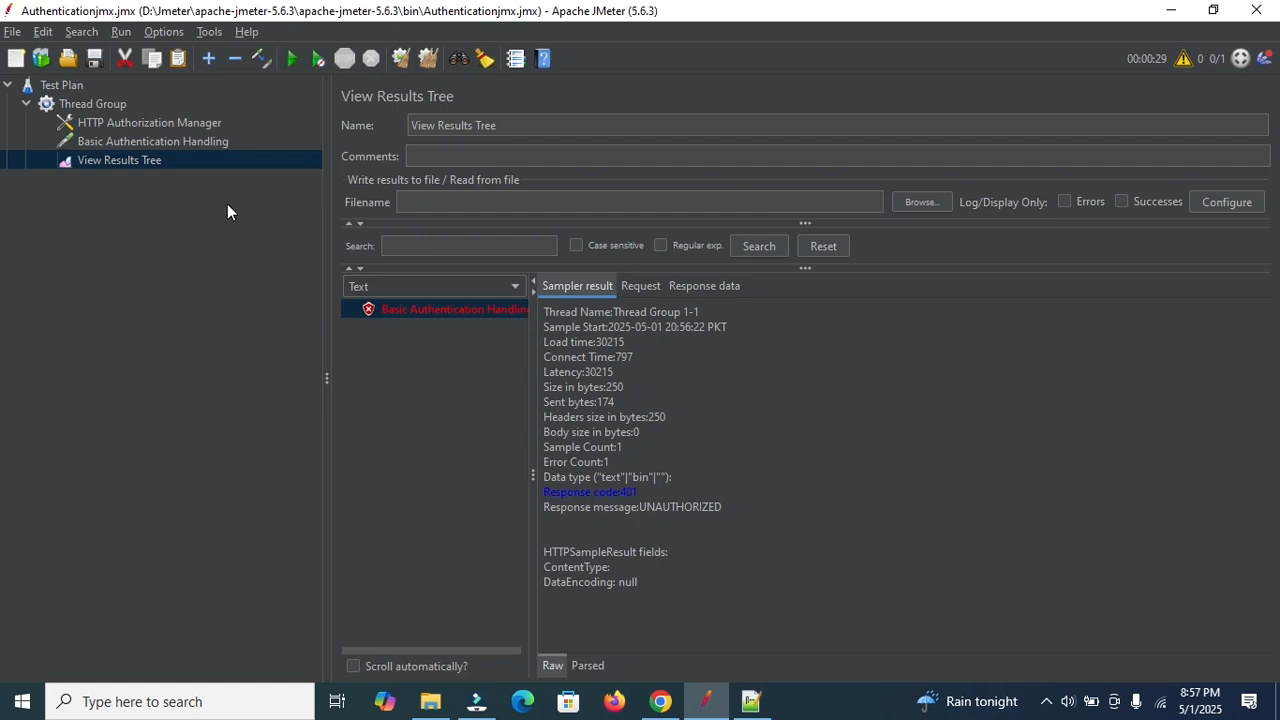
left_click(166, 140)
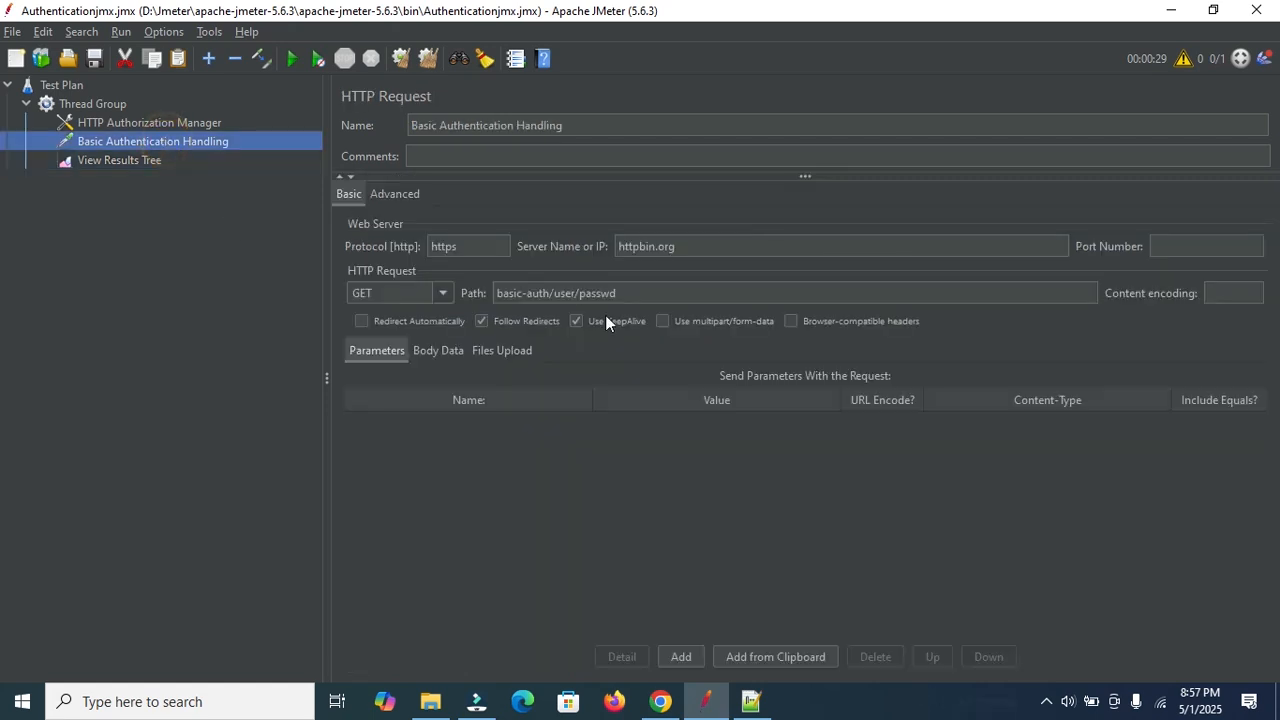
left_click(193, 123)
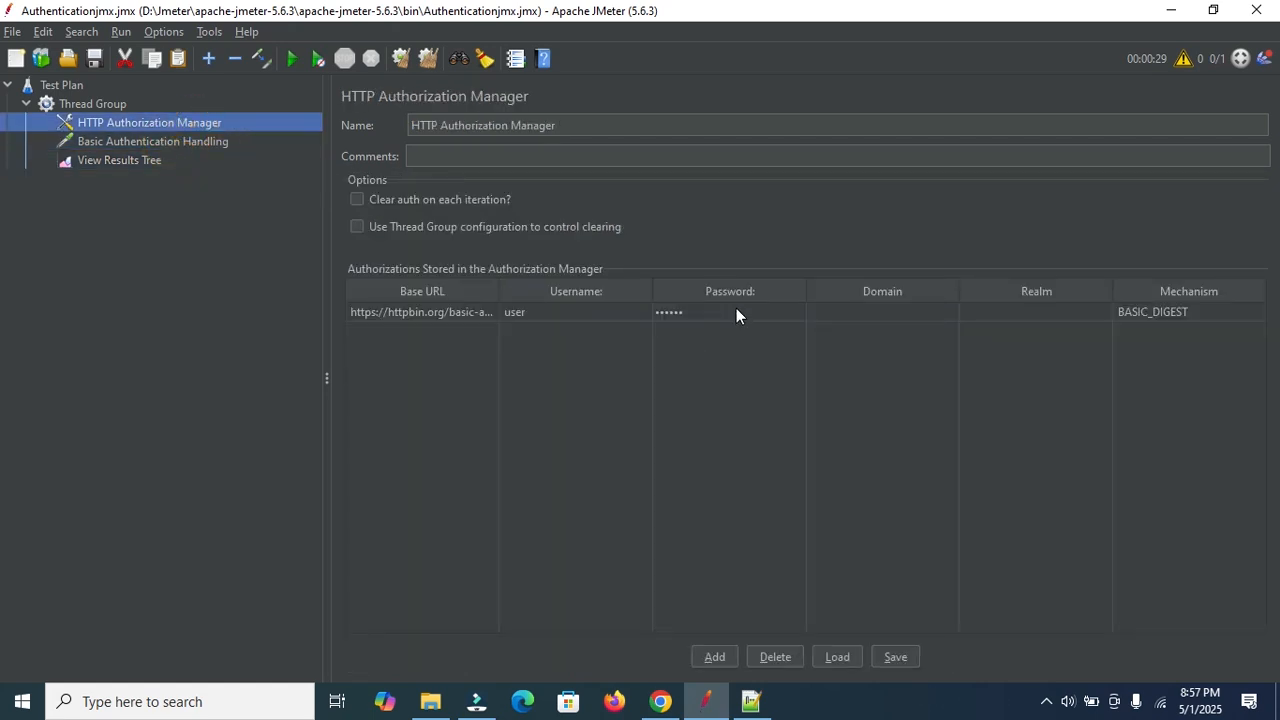
Restore the correct httpbin password, clear results, rerun and confirm the 200 OK response.
double_click(736, 316)
key("BackSpace")
key("BackSpace")
key("BackSpace")
key("BackSpace")
key("BackSpace")
key("BackSpace")
type("passwd")
left_click(426, 60)
left_click(291, 58)
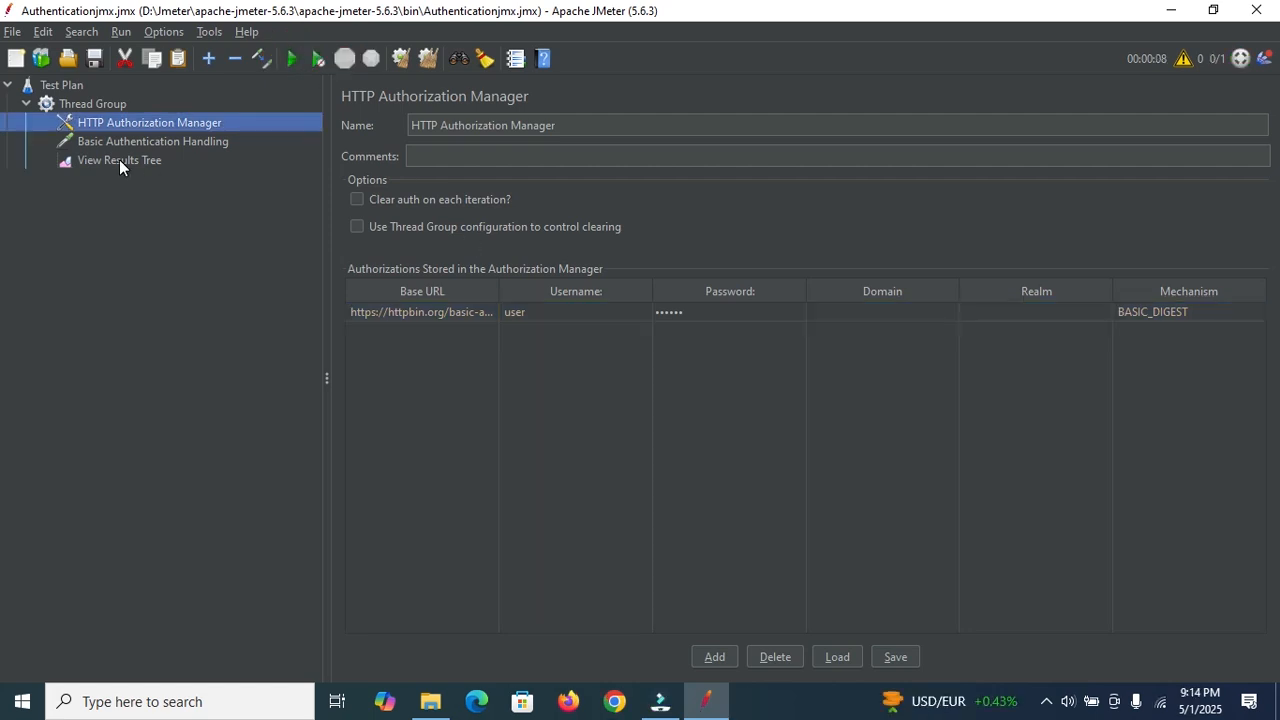
left_click(119, 160)
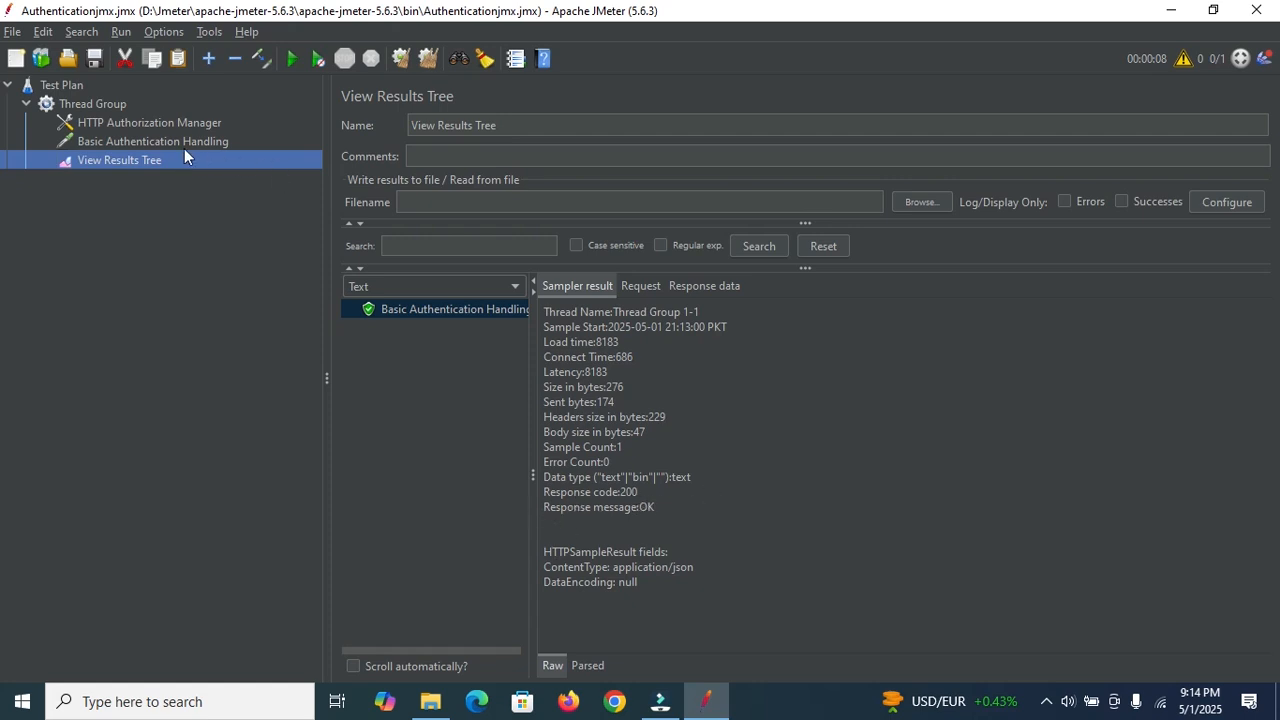
left_click(137, 139)
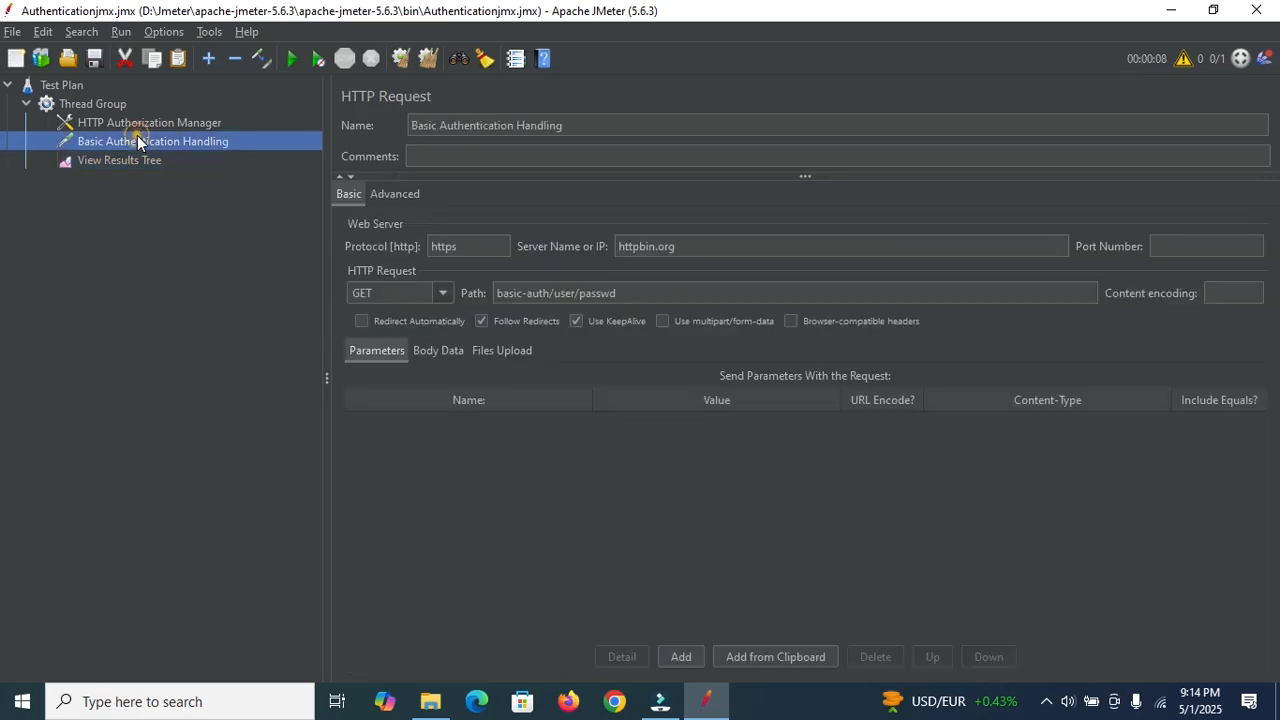